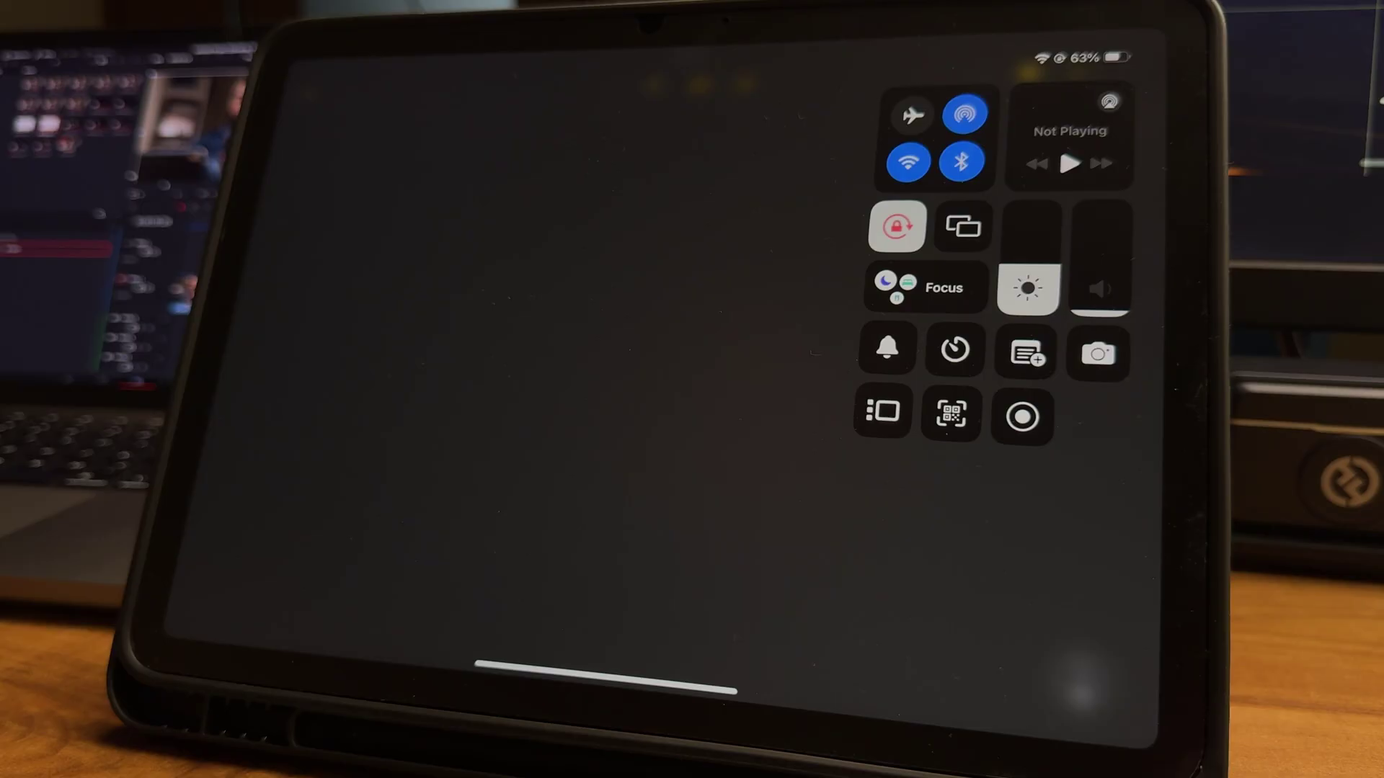
Open the screen recording options in iPadOS Control Center
{"action": "left_click", "coordinate": [1020, 412]}
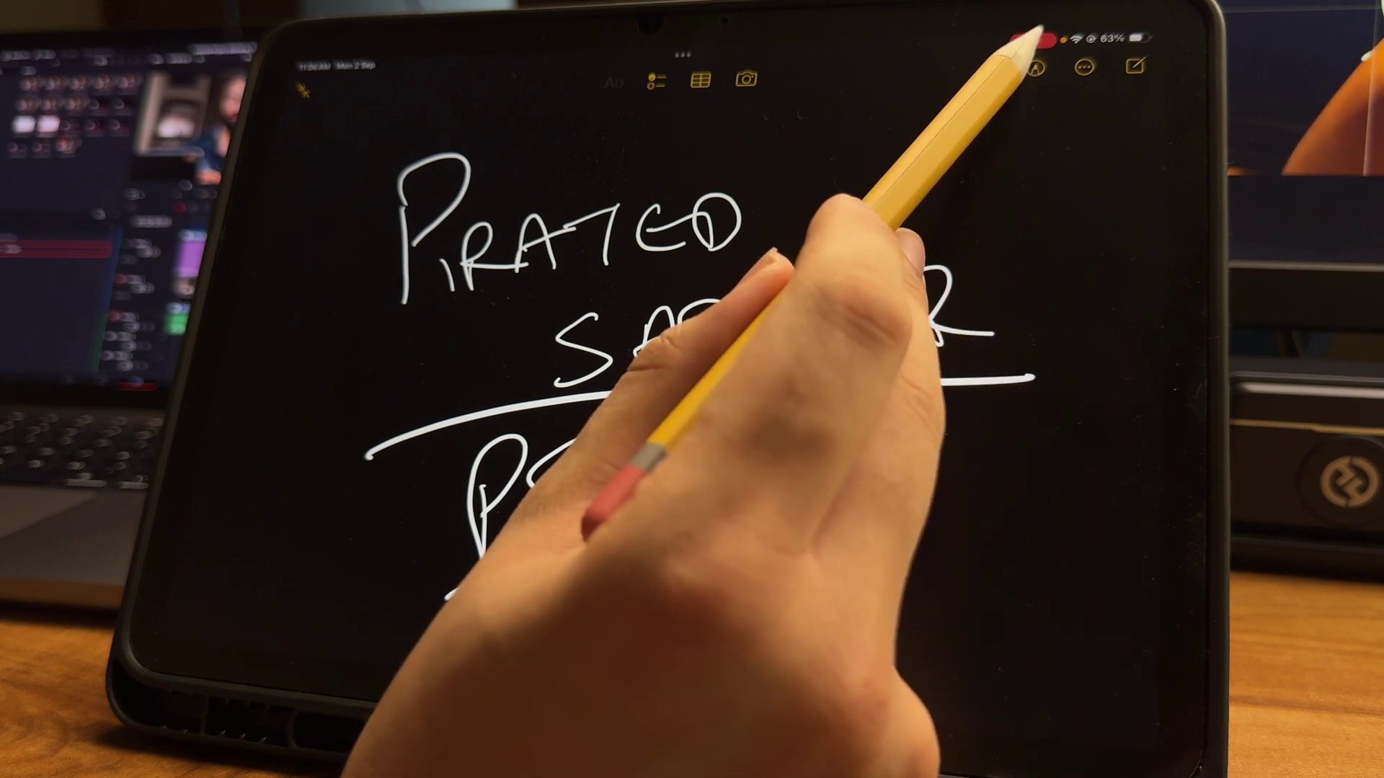
Stop the screen recording from the red recording indicator
{"action": "left_click", "coordinate": [1038, 39]}
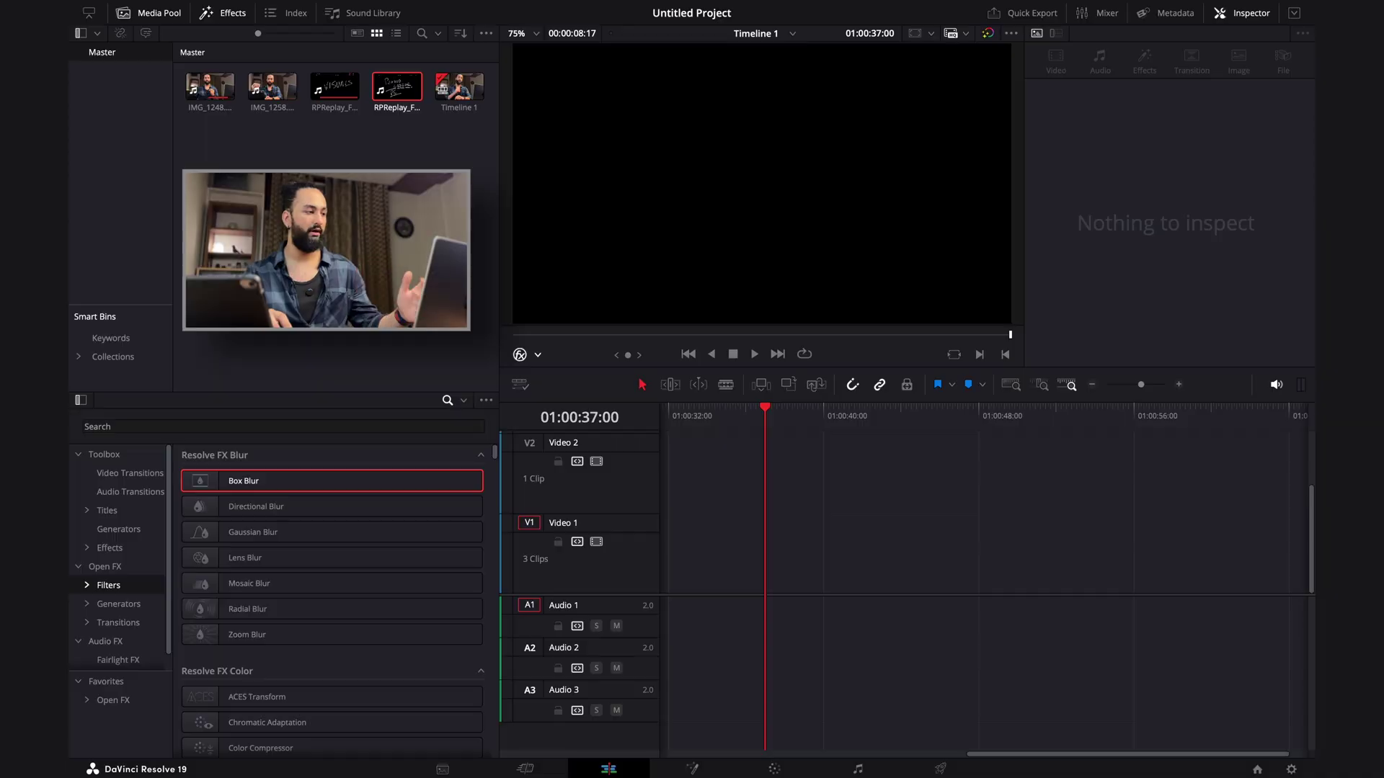
Preview IMG_1258 and place it onto Timeline 1's Video 1 track
{"action": "left_click", "coordinate": [271, 95]}
{"action": "key", "text": "q"}
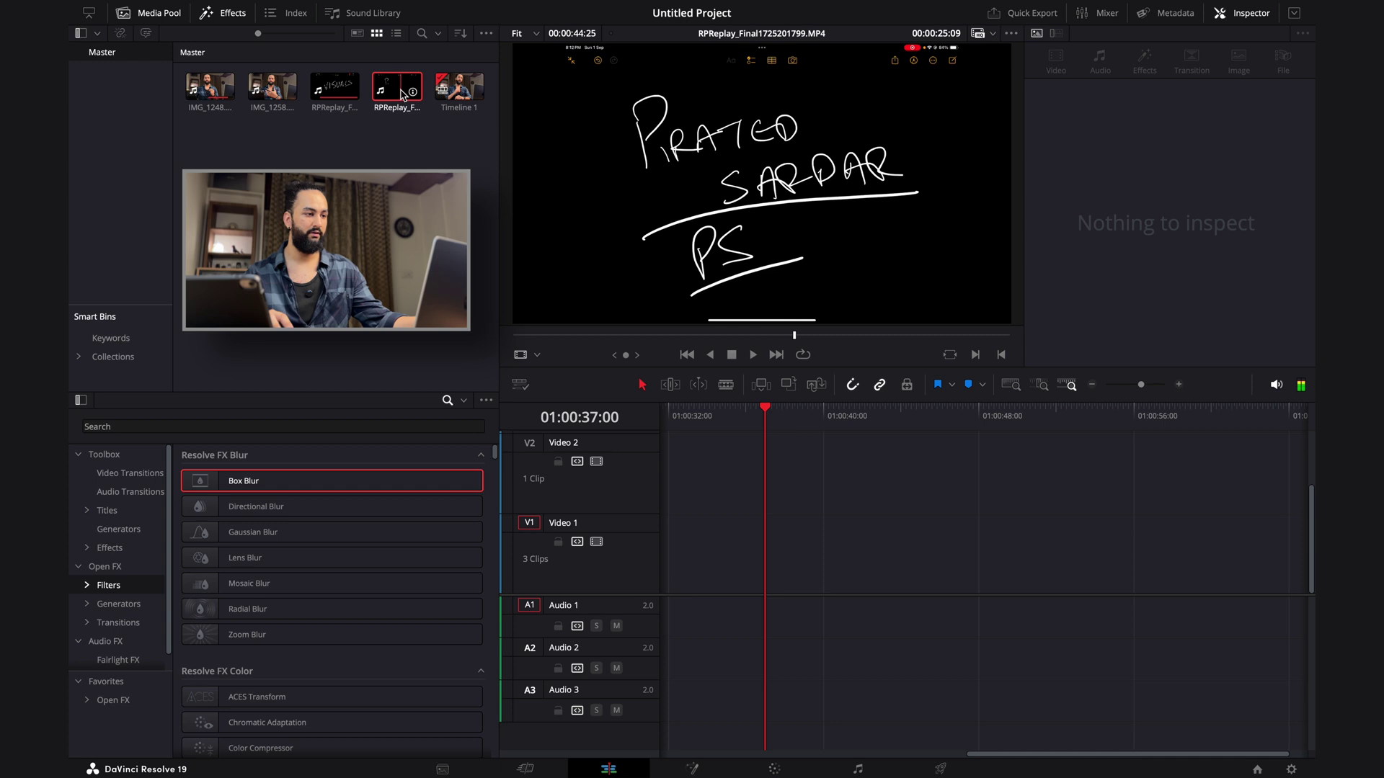
{"action": "left_click_drag", "start_coordinate": [272, 90], "coordinate": [770, 578]}
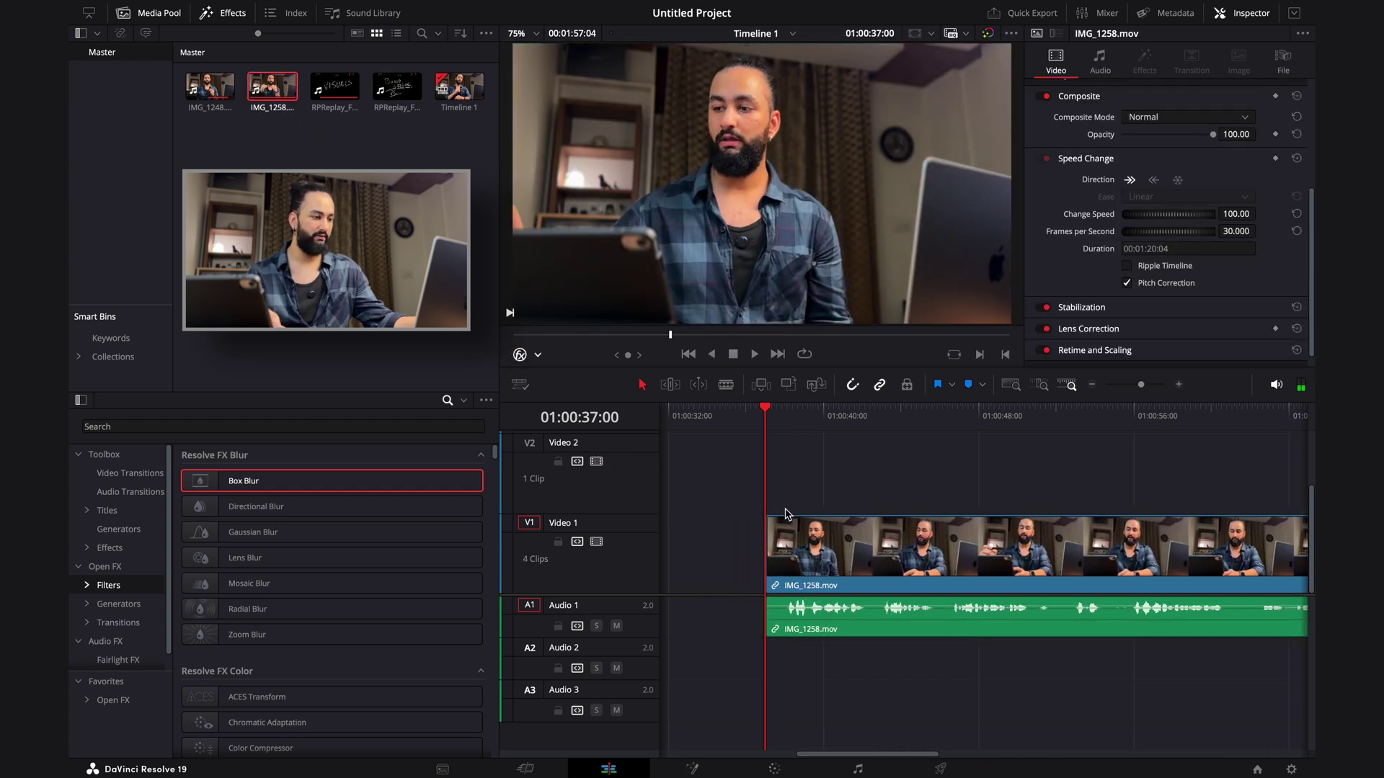
Place RPReplay_Final1725201799.MP4 on Video 2 above the camera clip
{"action": "left_click_drag", "start_coordinate": [387, 84], "coordinate": [797, 502]}
{"action": "scroll", "coordinate": [786, 490], "scroll_direction": "right", "scroll_amount": 3}
{"action": "scroll", "coordinate": [778, 483], "scroll_direction": "left", "scroll_amount": 4}
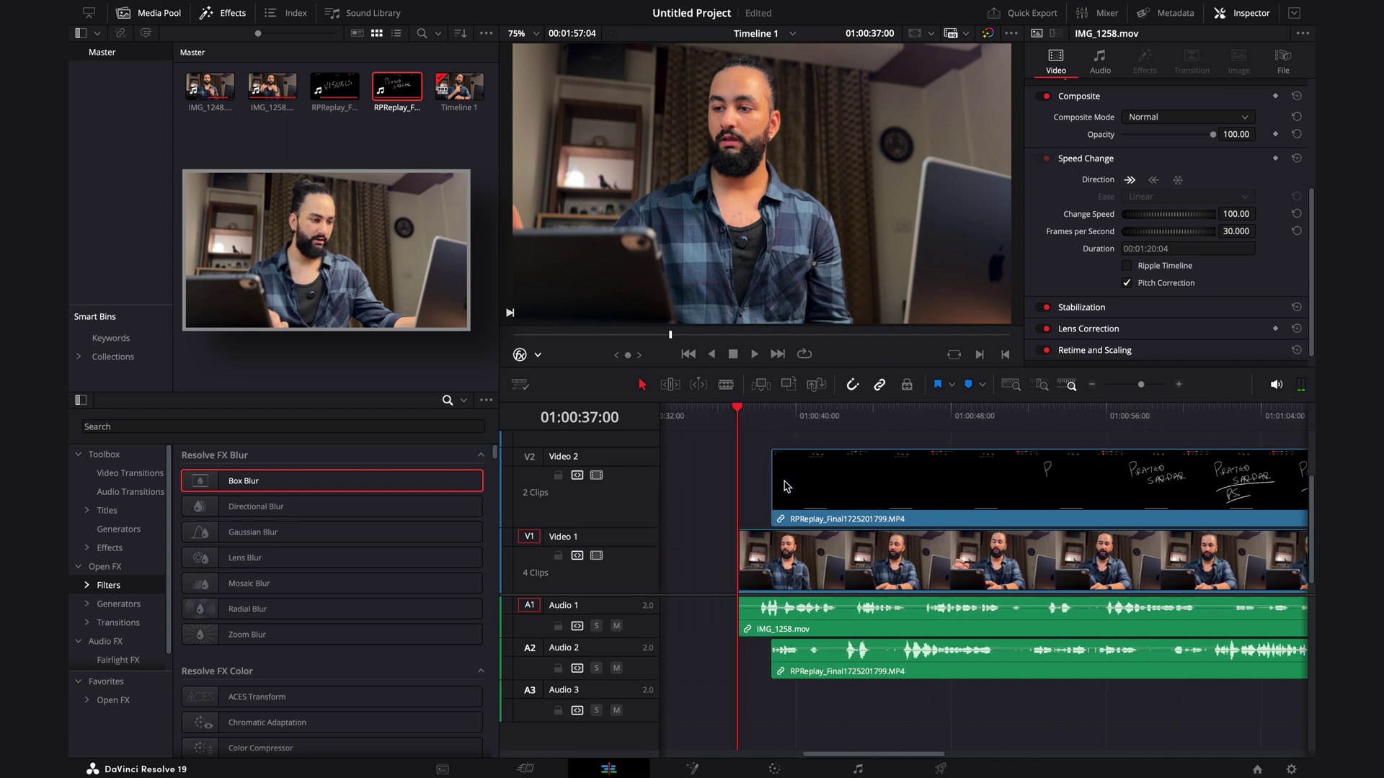
{"action": "left_click_drag", "start_coordinate": [870, 473], "coordinate": [1146, 476]}
{"action": "scroll", "coordinate": [807, 620], "scroll_direction": "right", "scroll_amount": 5}
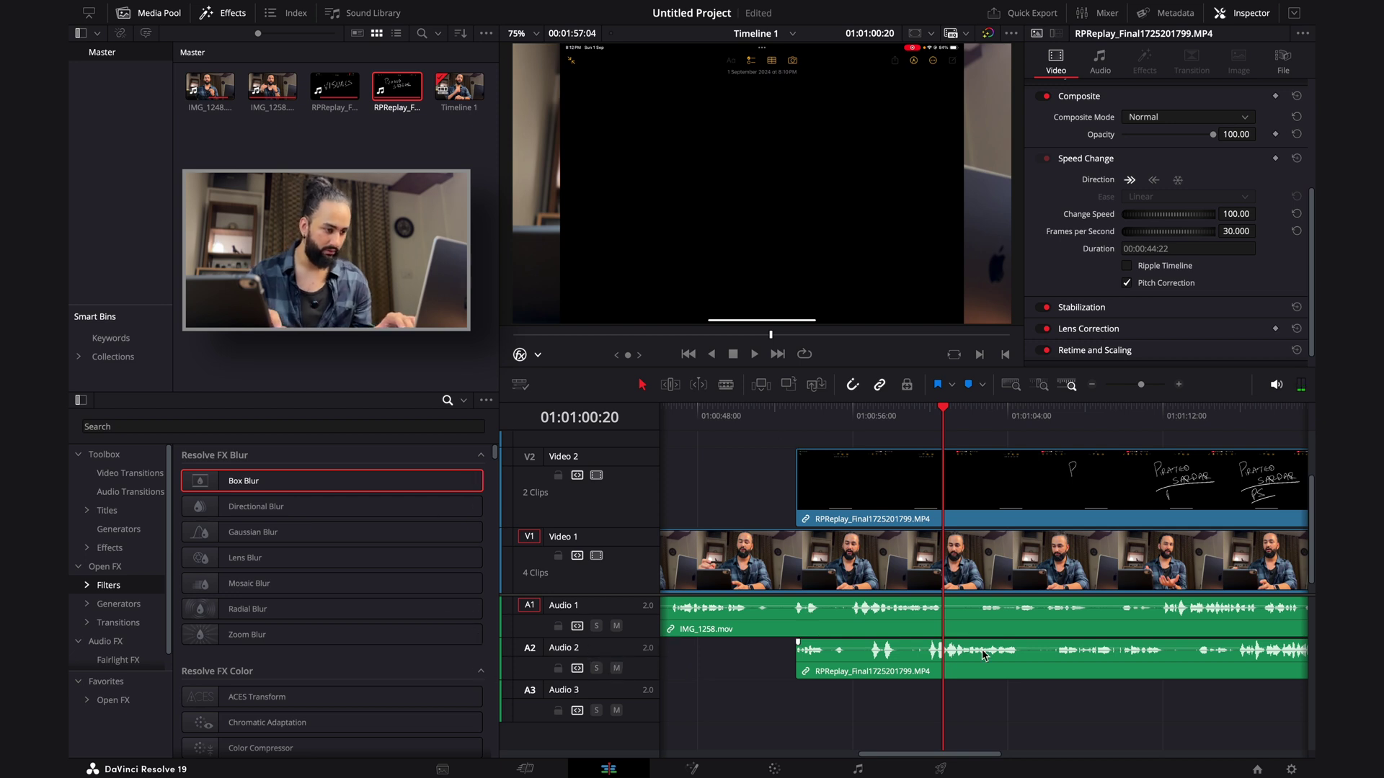
Slide the RPReplay clip earlier until its waveform matches IMG_1258's audio
{"action": "left_click_drag", "start_coordinate": [894, 666], "coordinate": [819, 657]}
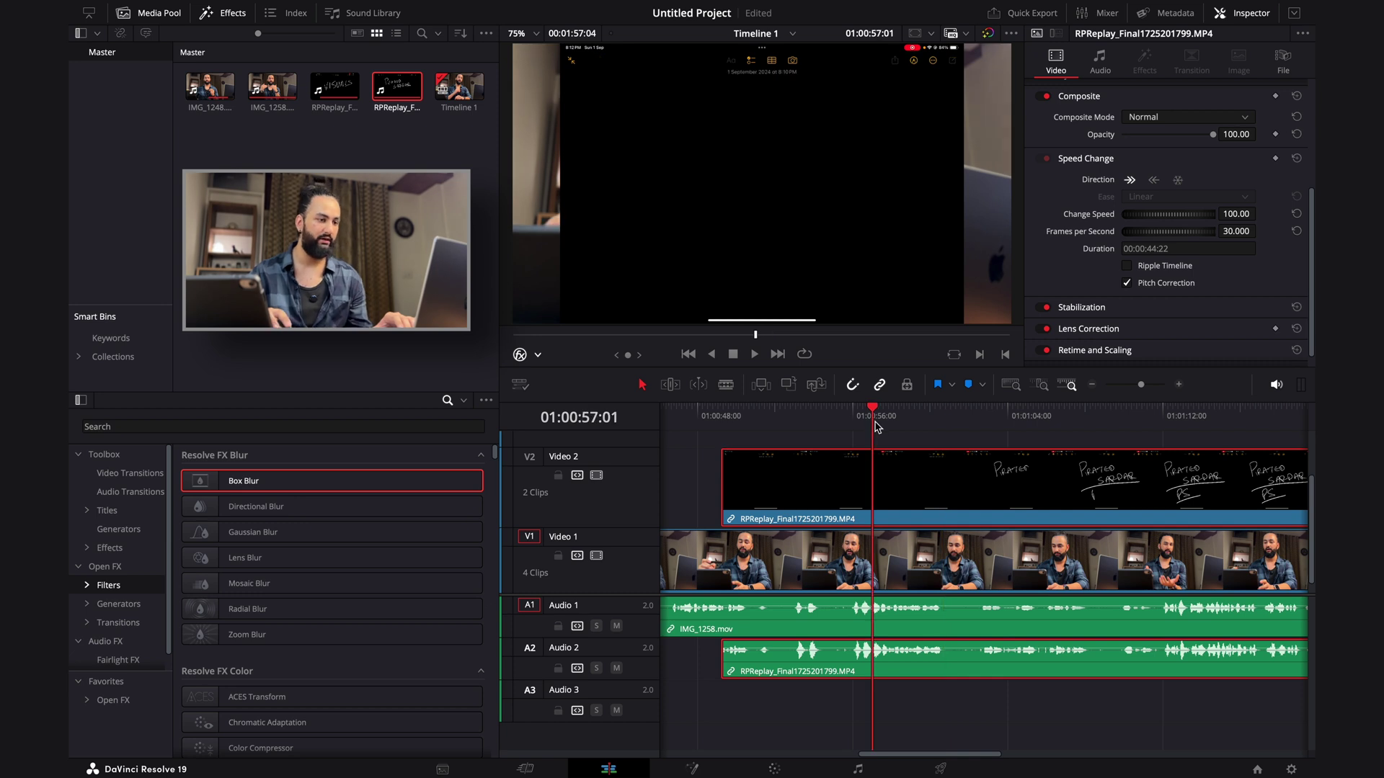
{"action": "left_click_drag", "start_coordinate": [1141, 389], "coordinate": [1157, 385]}
{"action": "scroll", "coordinate": [952, 492], "scroll_direction": "left", "scroll_amount": 2}
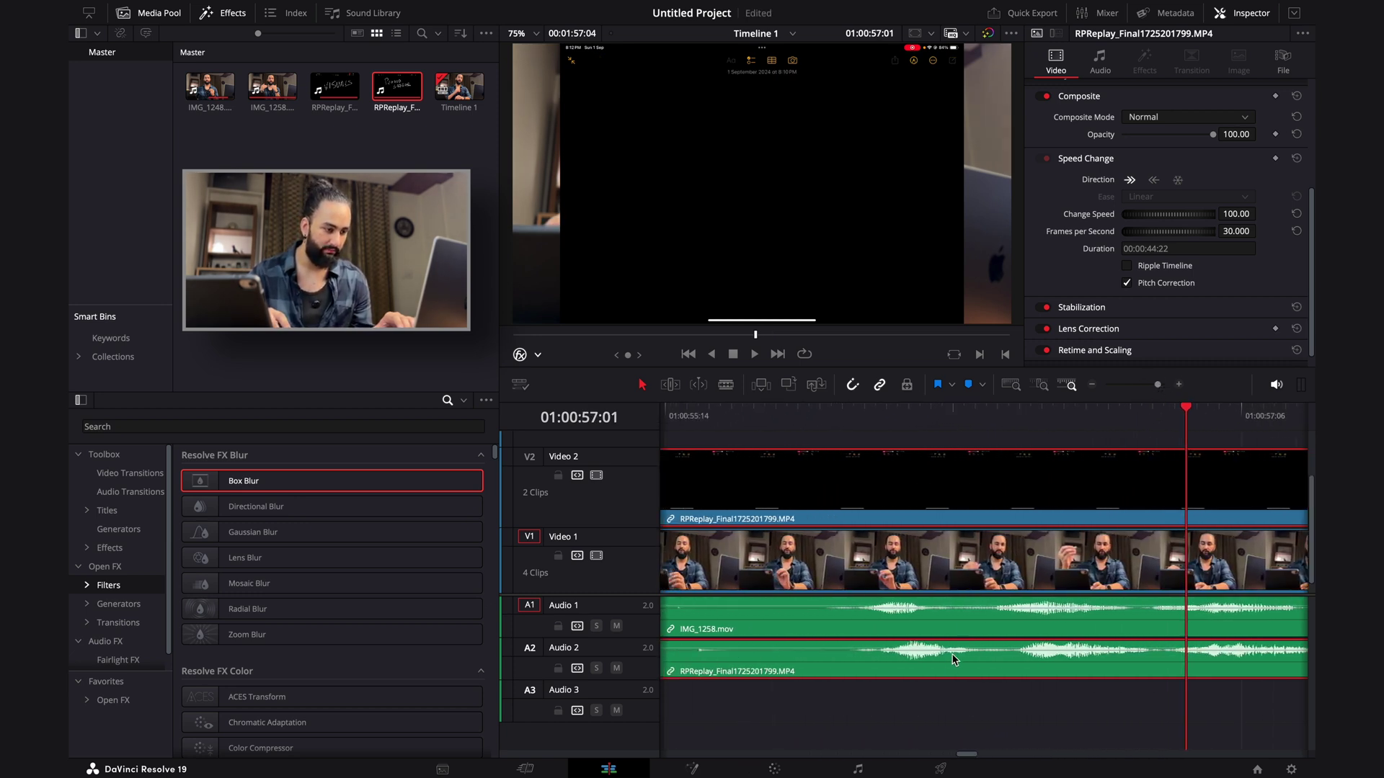
{"action": "left_click_drag", "start_coordinate": [940, 671], "coordinate": [913, 674]}
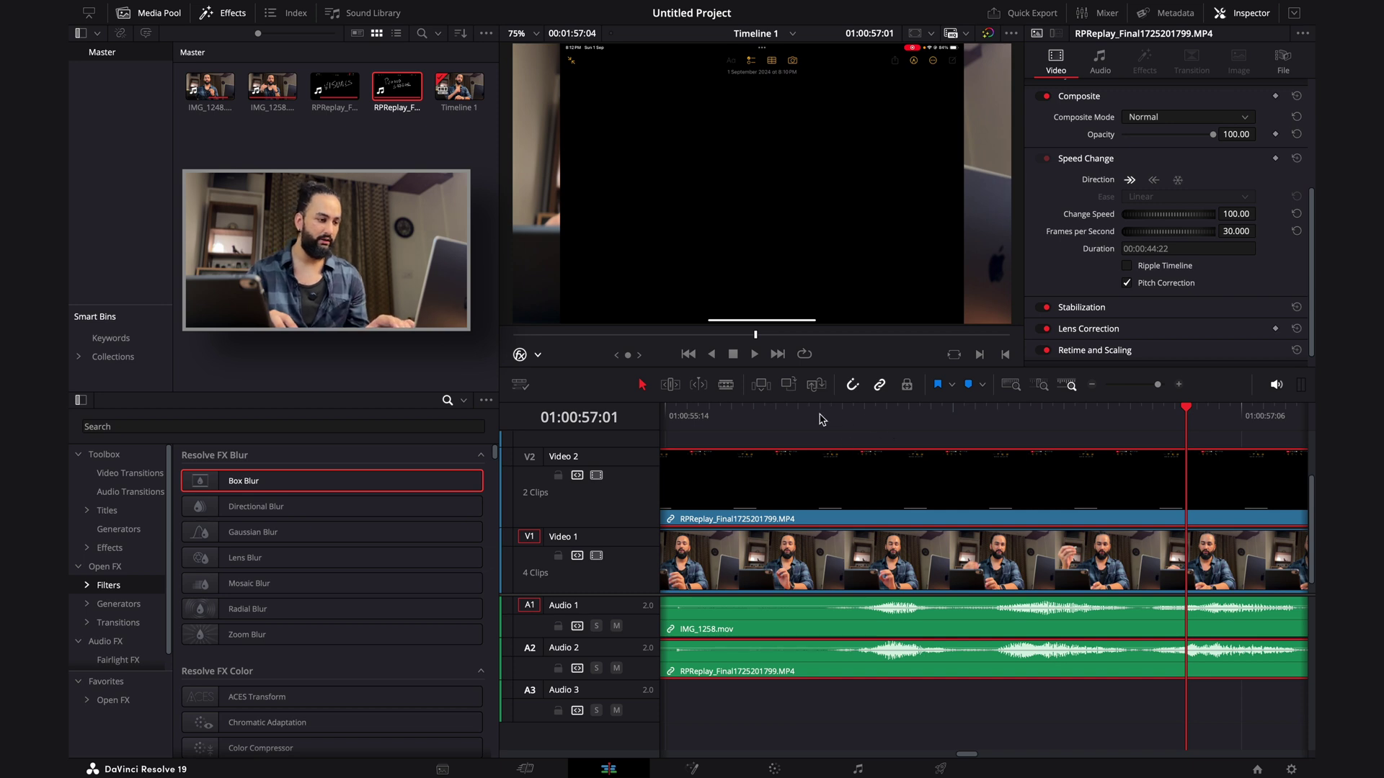
{"action": "left_click", "coordinate": [843, 425]}
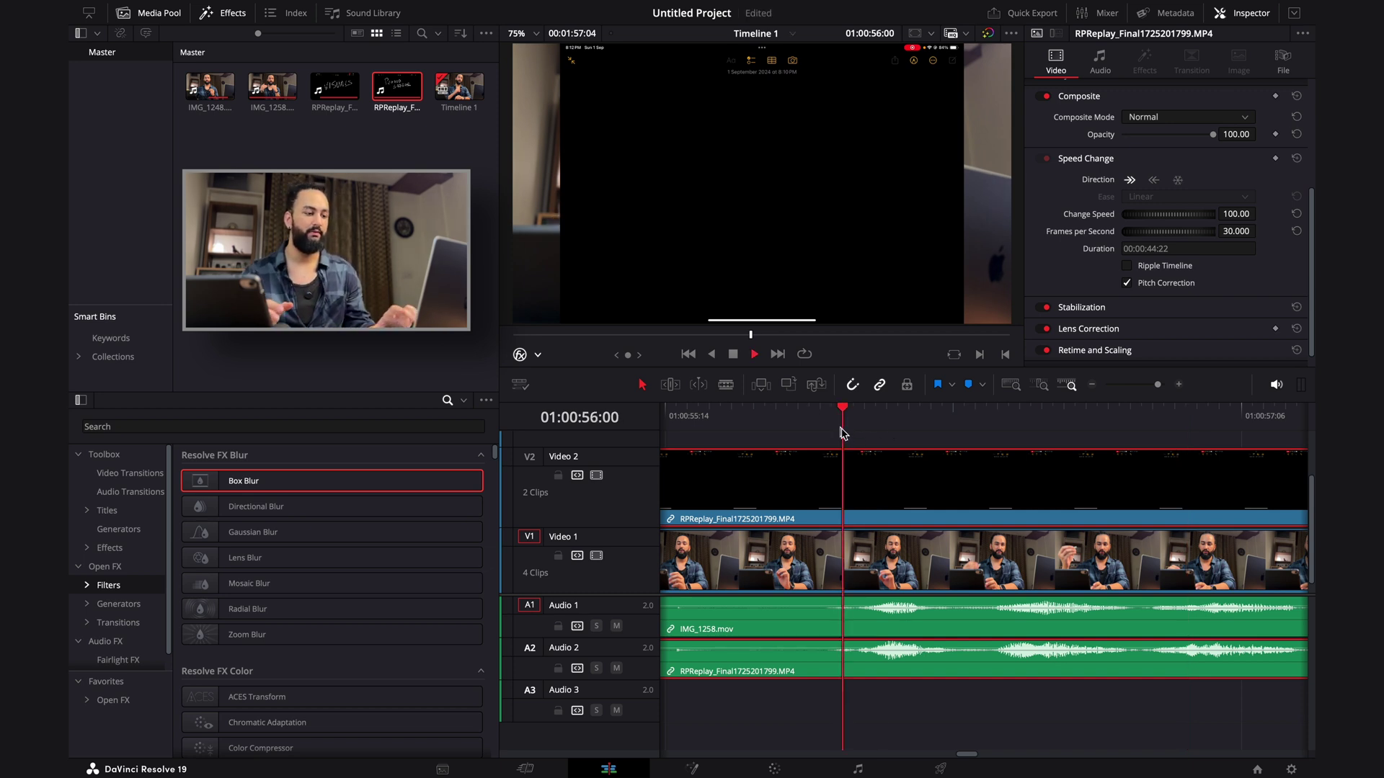
{"action": "key", "text": "space"}
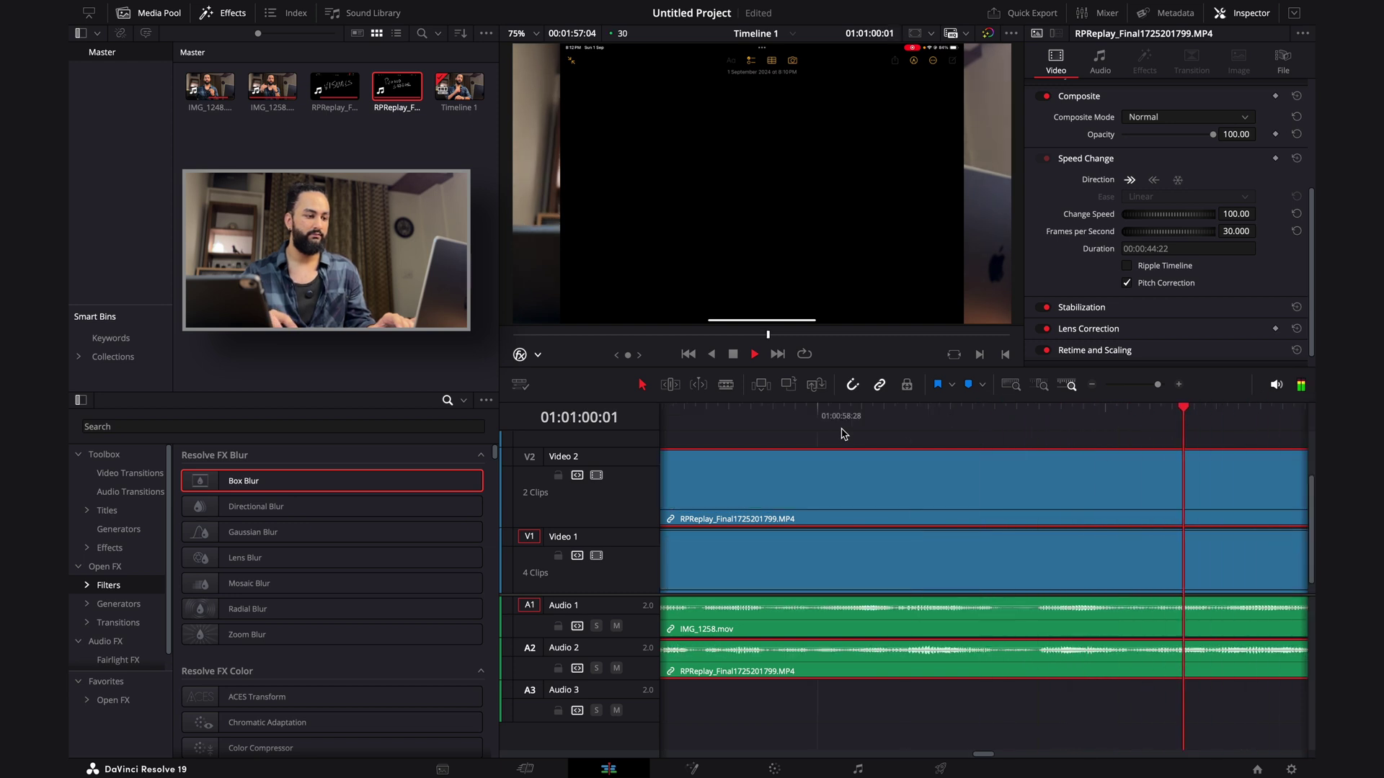
{"action": "key", "text": "space"}
{"action": "scroll", "coordinate": [902, 512], "scroll_direction": "up", "scroll_amount": 5}
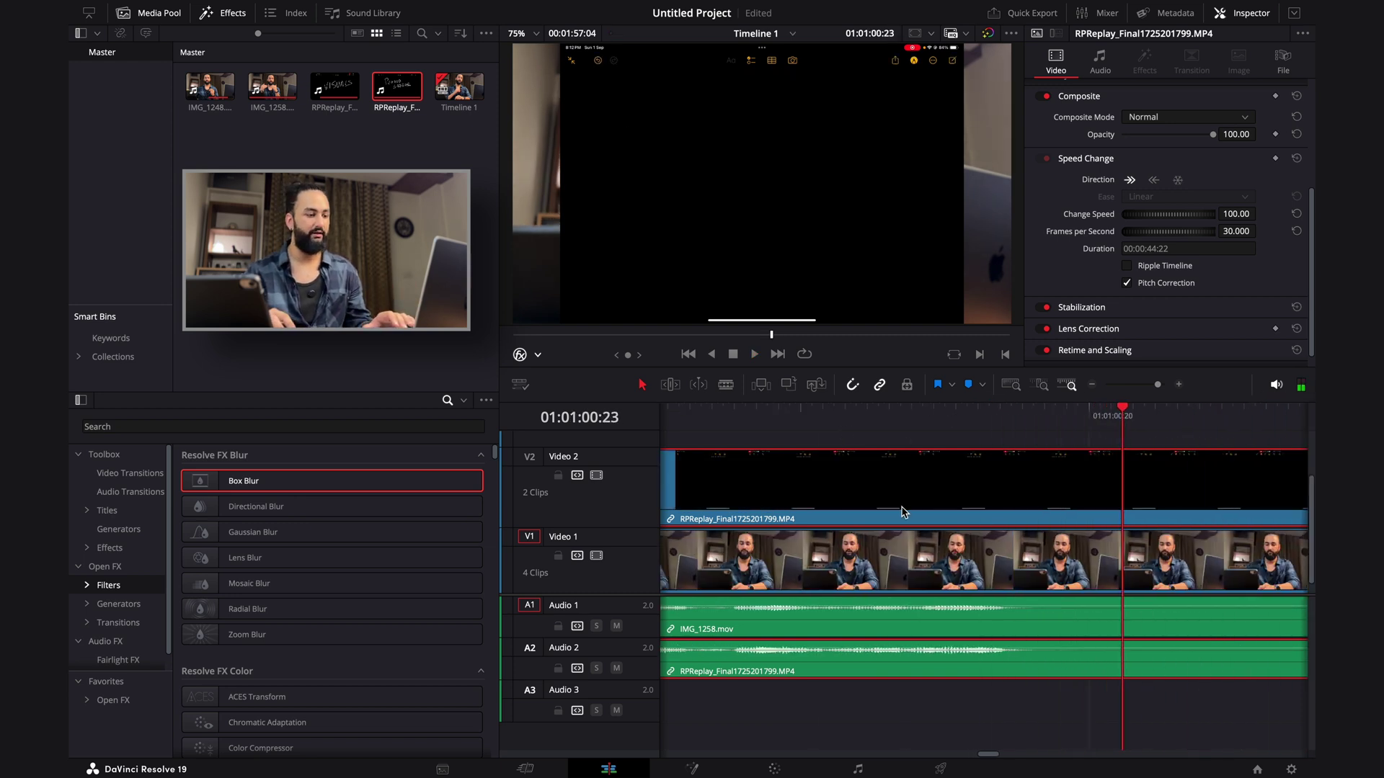
{"action": "left_click_drag", "start_coordinate": [797, 434], "coordinate": [667, 434]}
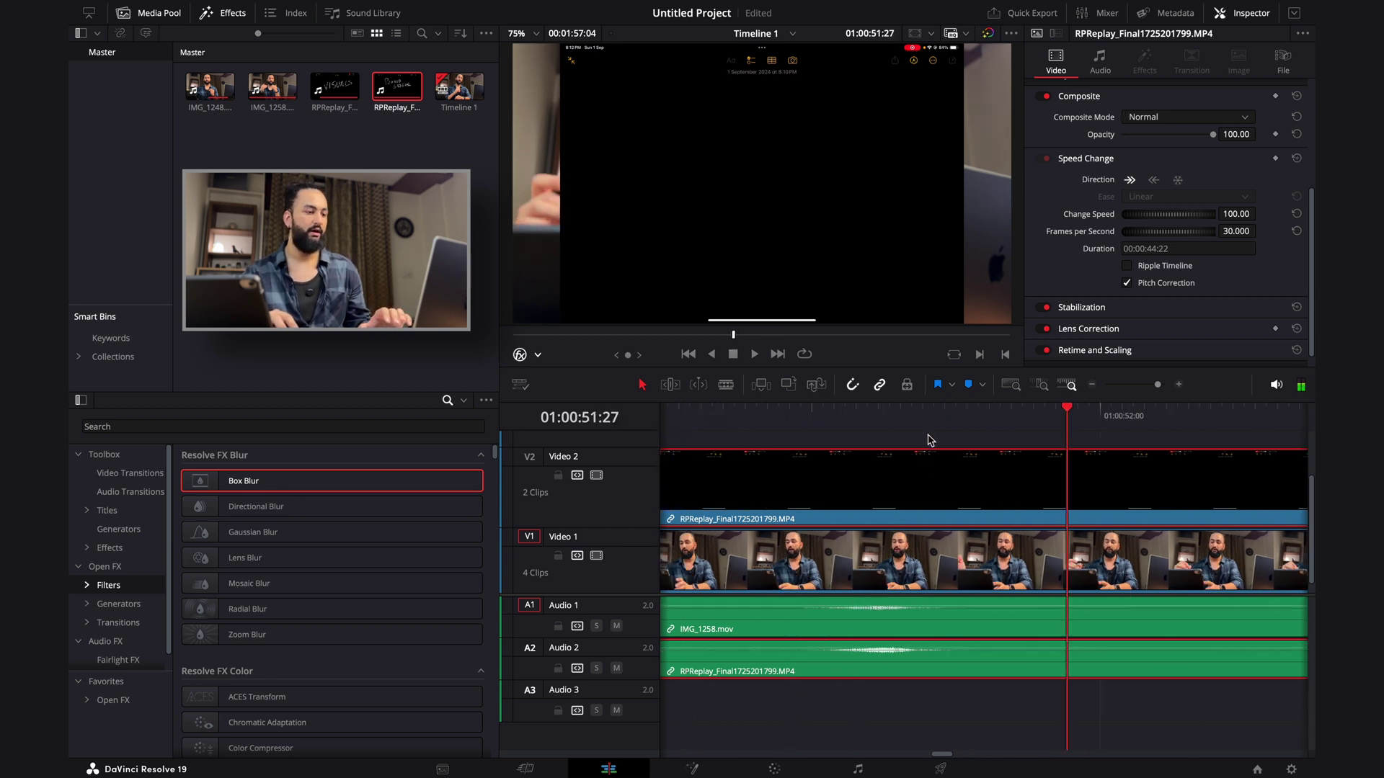
Unlink the RPReplay clip and delete its audio from Audio 2
{"action": "right_click", "coordinate": [872, 481]}
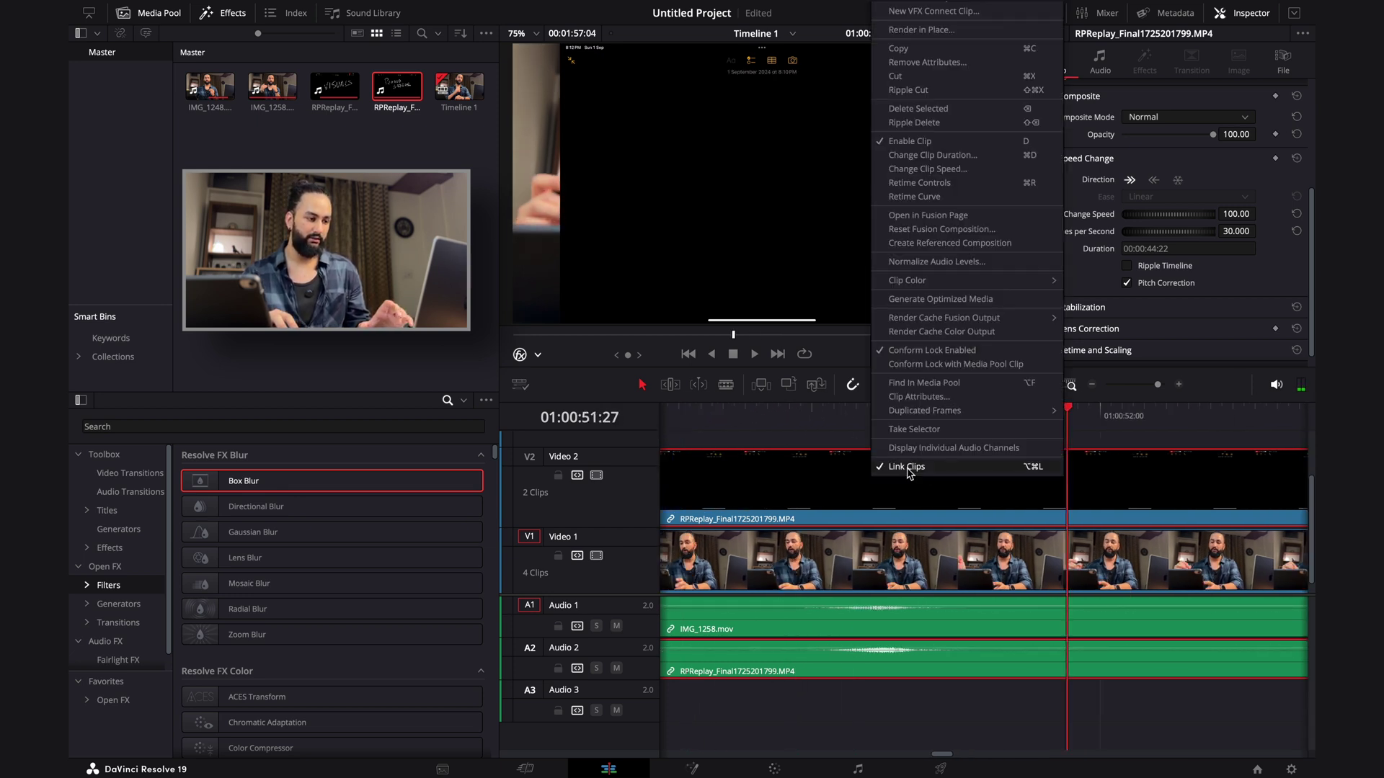
{"action": "left_click", "coordinate": [907, 468]}
{"action": "left_click", "coordinate": [891, 431]}
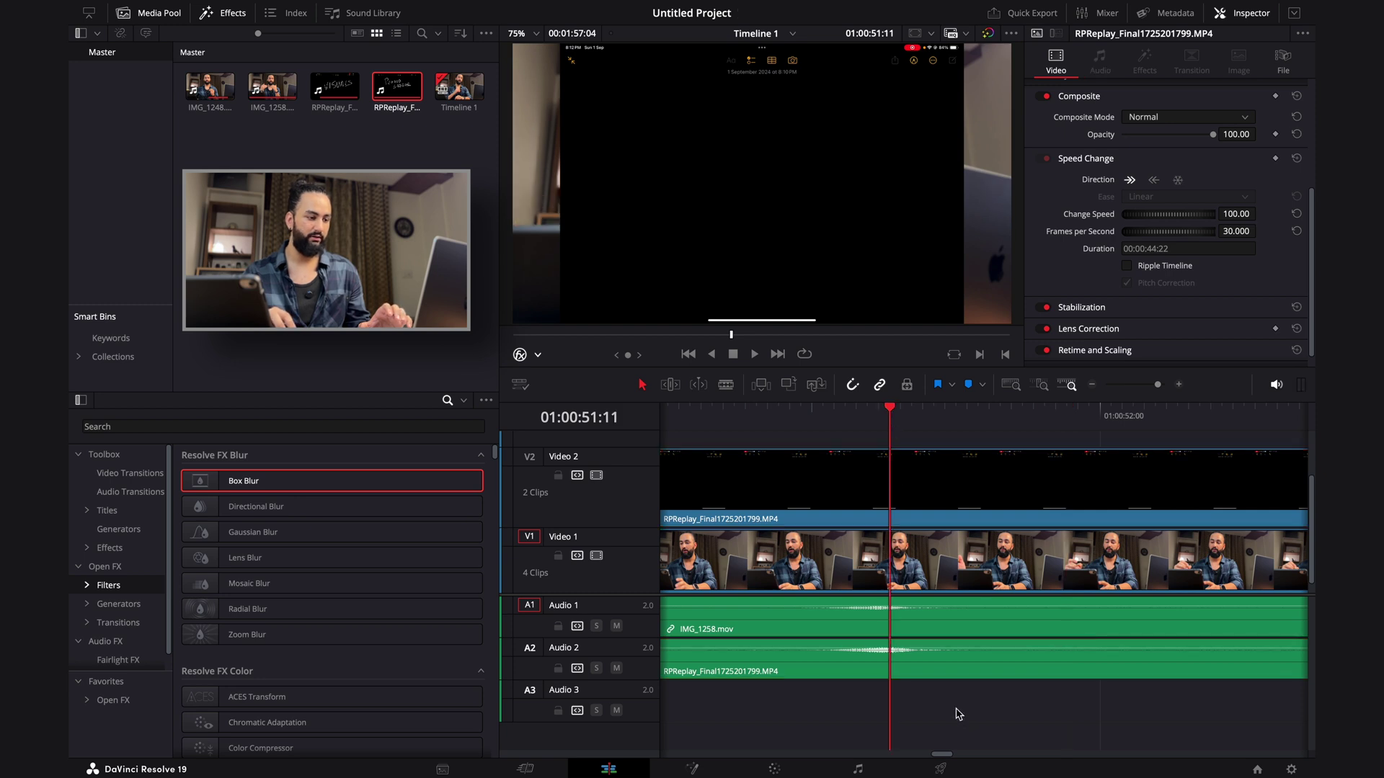
{"action": "left_click", "coordinate": [930, 668]}
{"action": "key", "text": "Delete"}
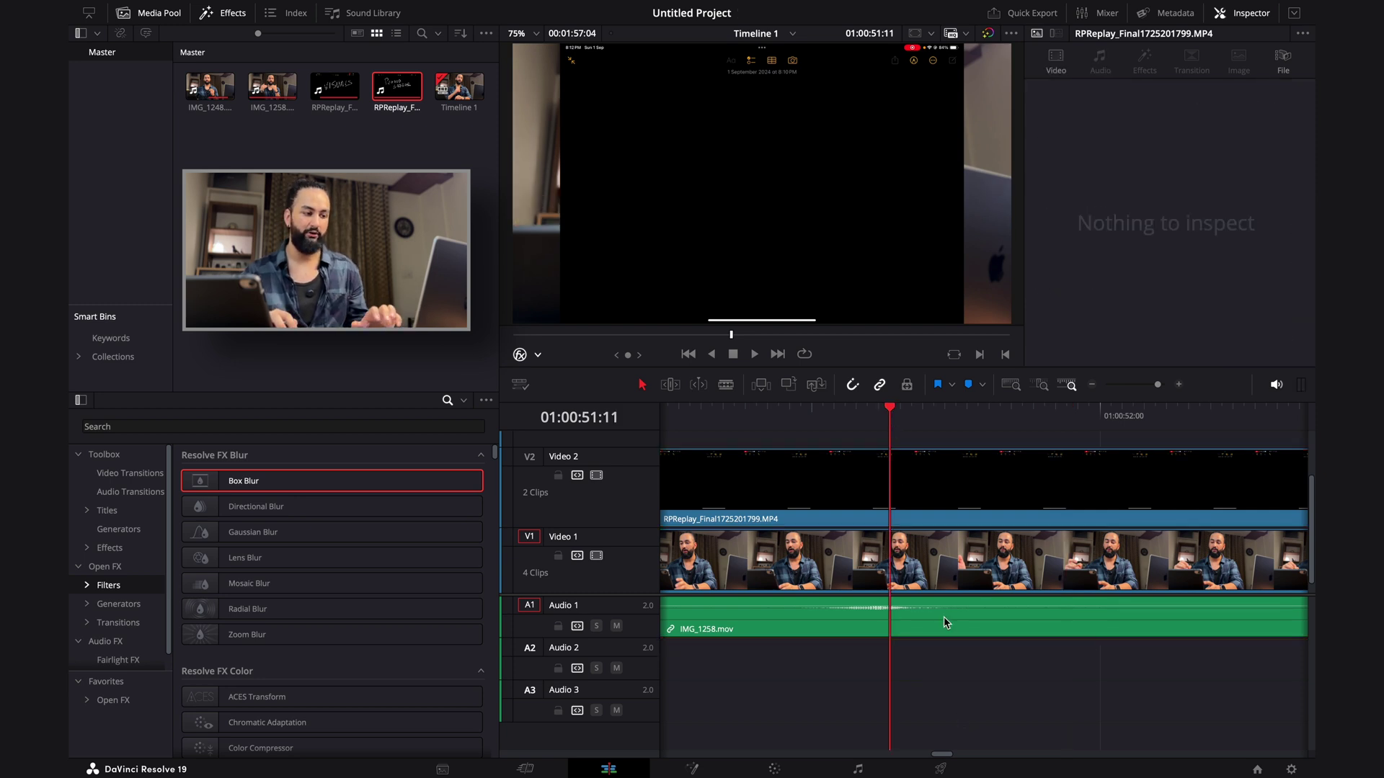
Zoom the timeline out, check the selected clips' options without changes, and deselect all
{"action": "scroll", "coordinate": [1106, 409], "scroll_direction": "left", "scroll_amount": 5}
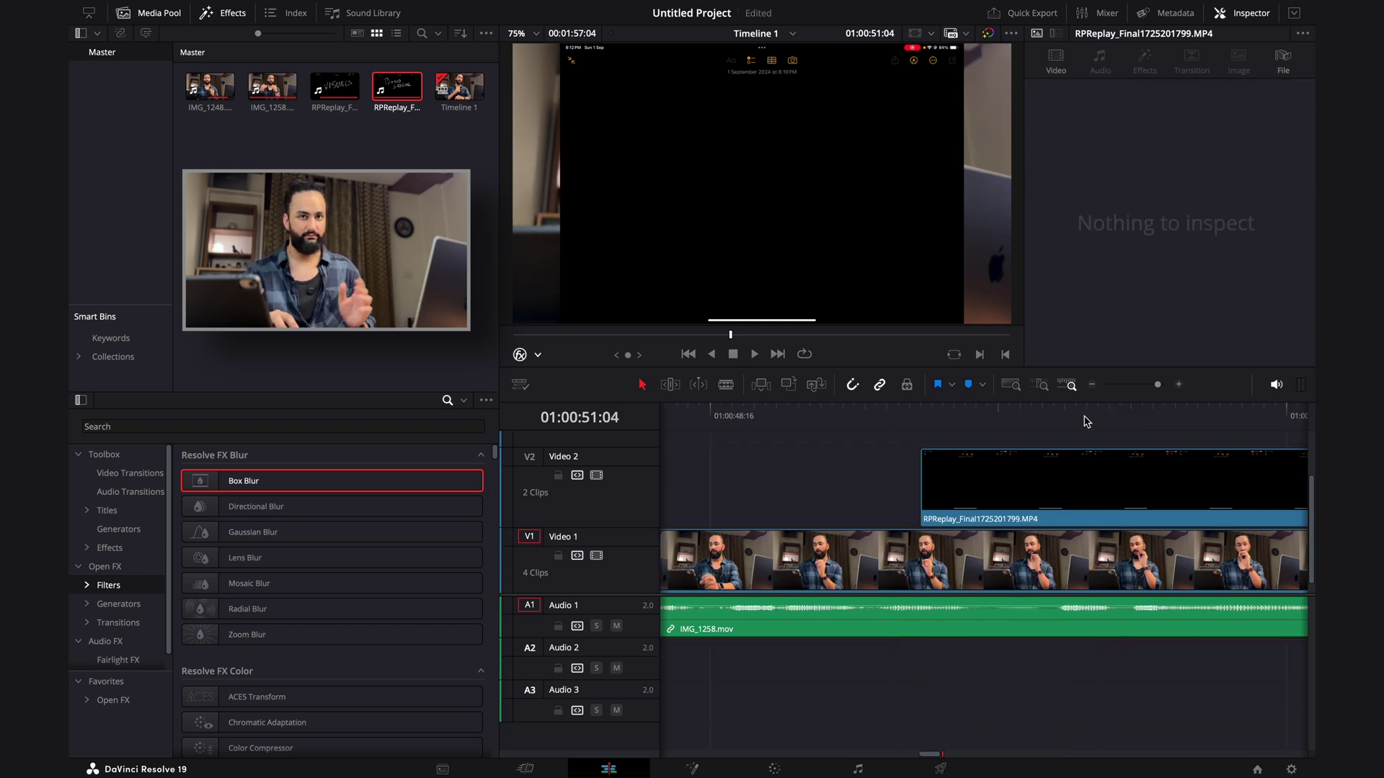
{"action": "left_click", "coordinate": [1142, 385]}
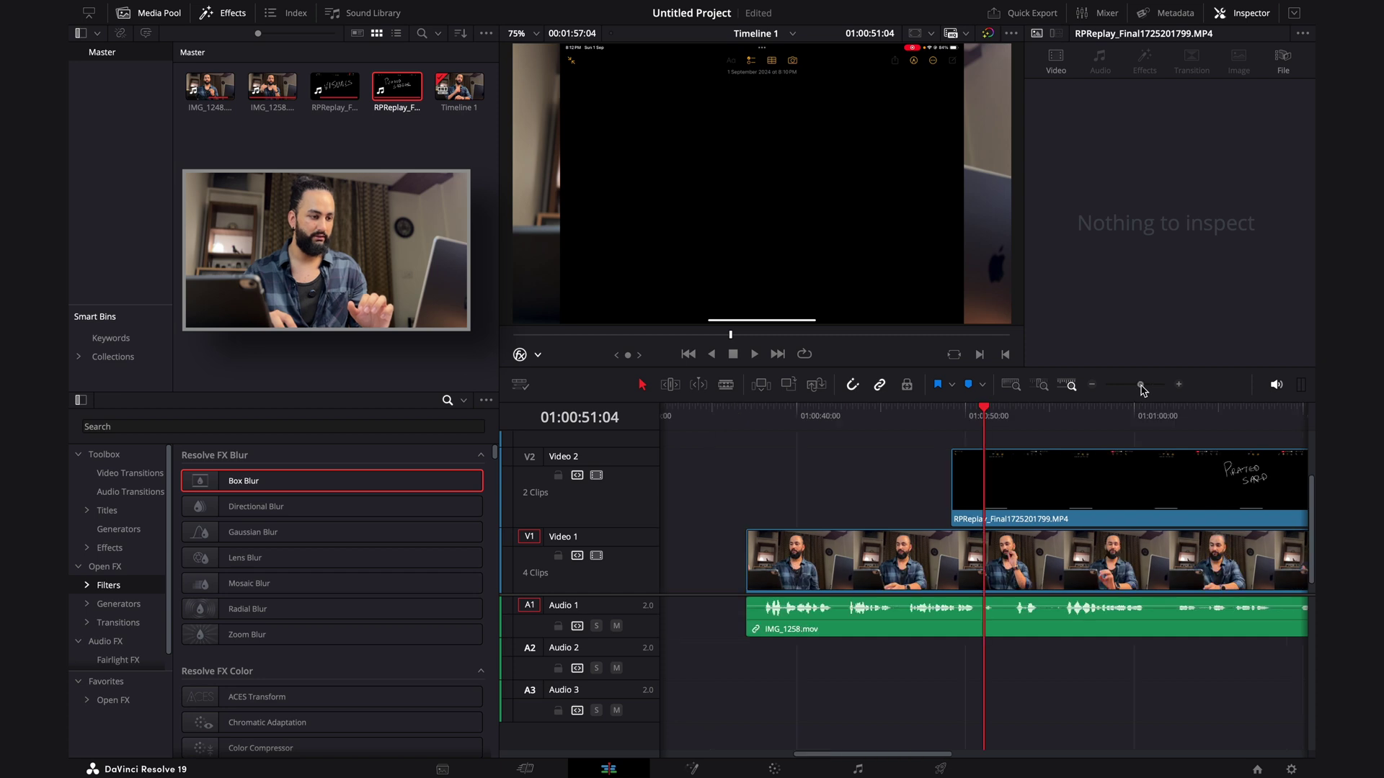
{"action": "left_click", "coordinate": [747, 416]}
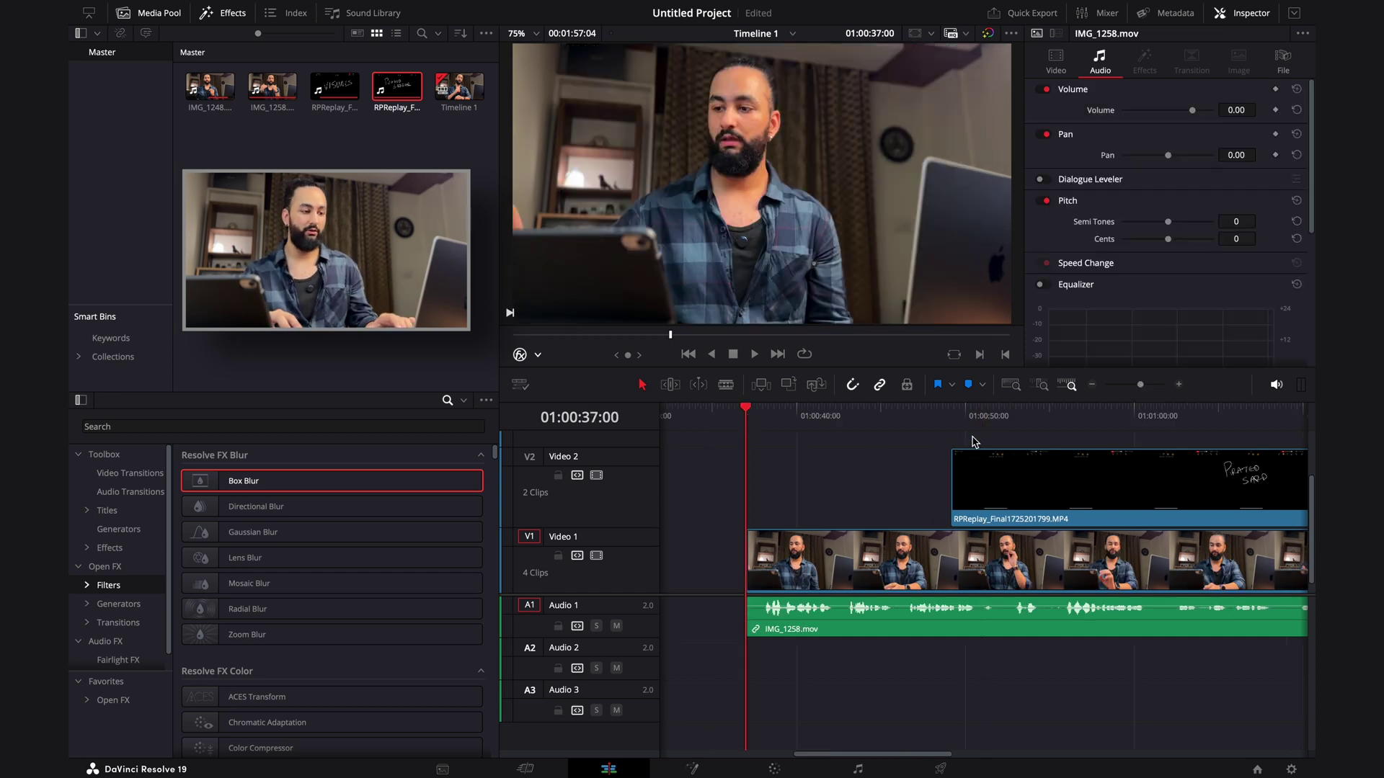
{"action": "left_click_drag", "start_coordinate": [947, 439], "coordinate": [1039, 645]}
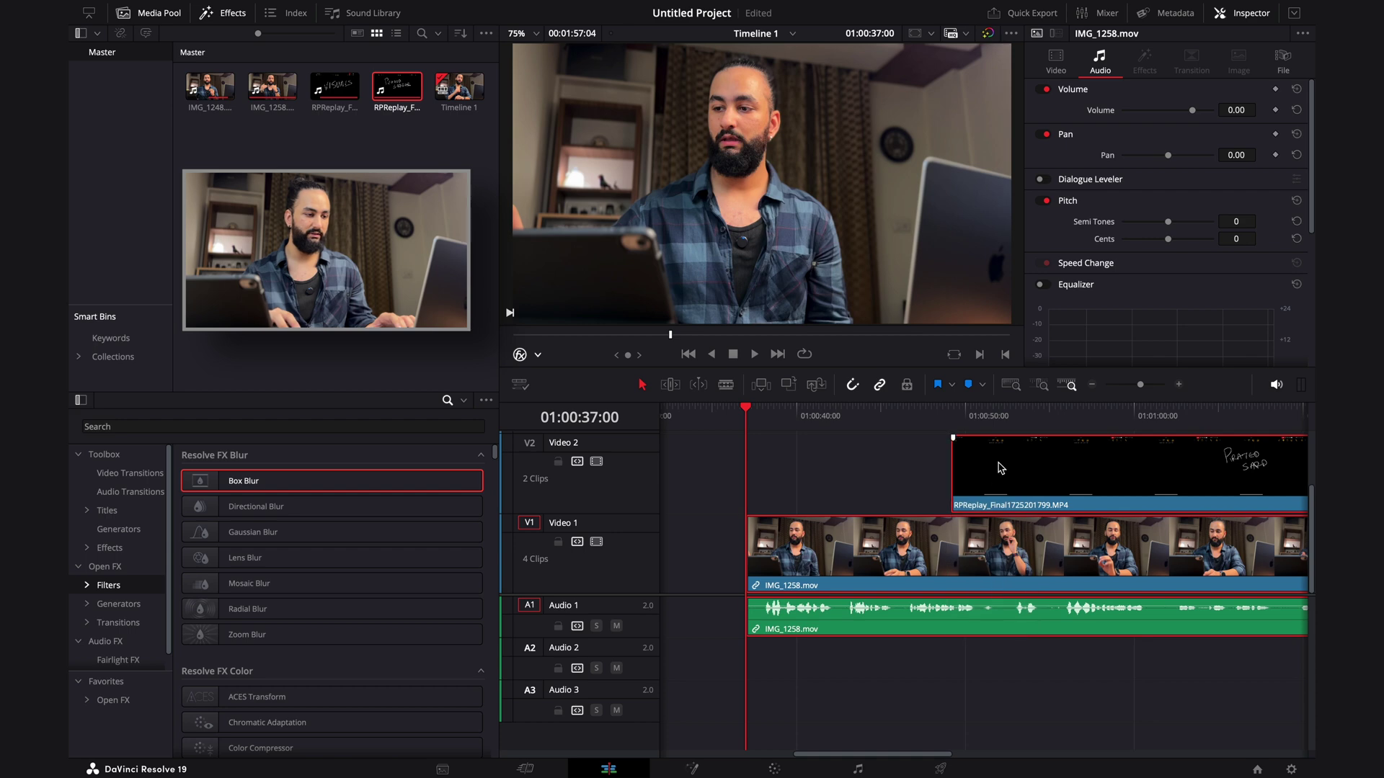
{"action": "right_click", "coordinate": [1001, 467]}
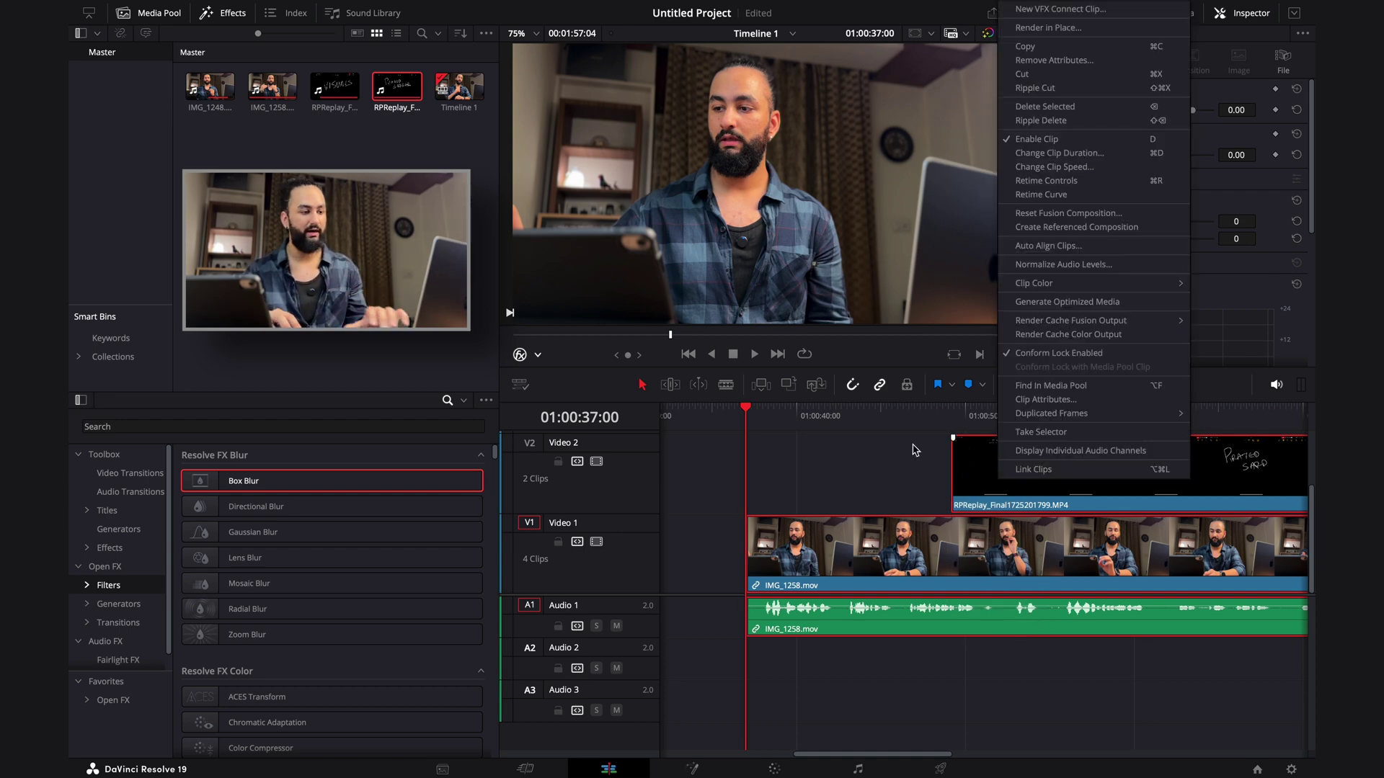
{"action": "left_click", "coordinate": [891, 487]}
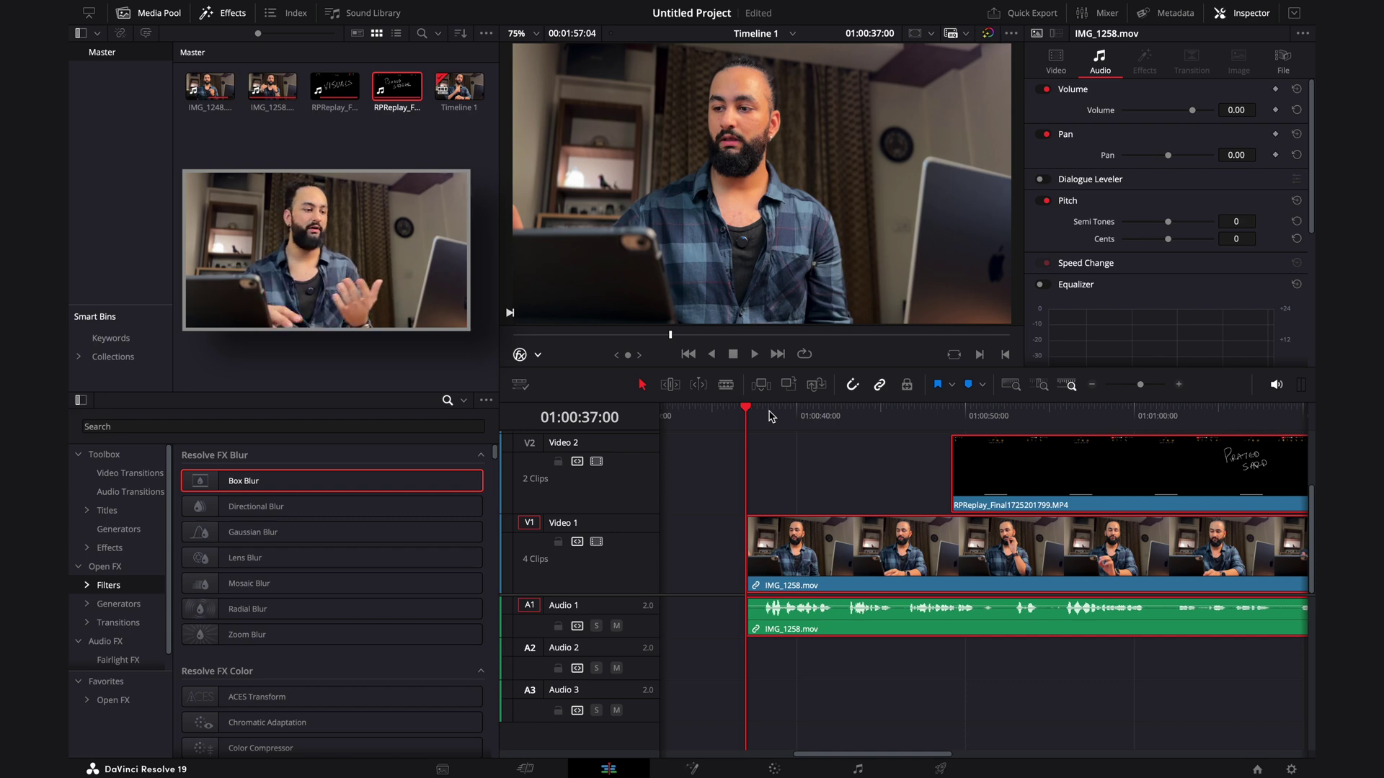
{"action": "left_click", "coordinate": [893, 486]}
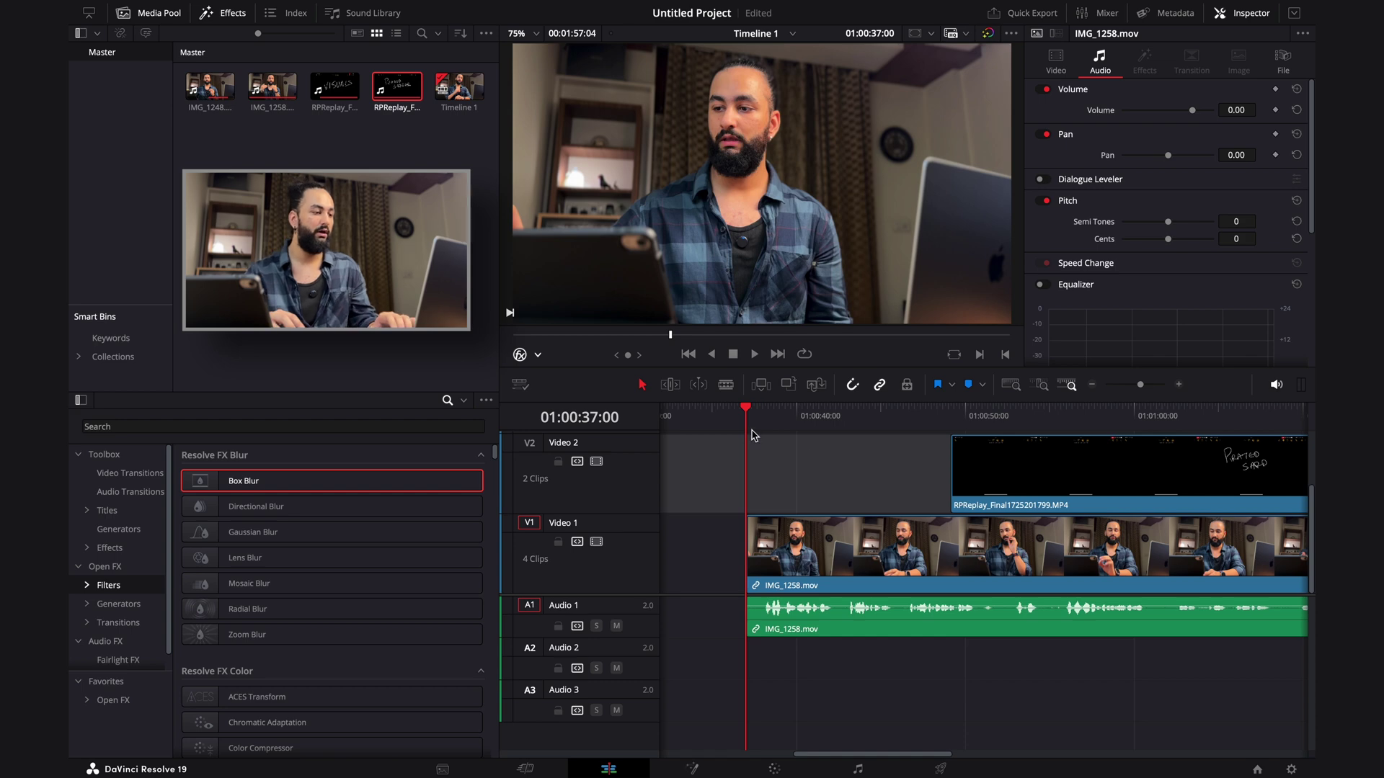
Play back the overlay from about 01:00:48:10 to review it
{"action": "left_click", "coordinate": [937, 416]}
{"action": "key", "text": "space"}
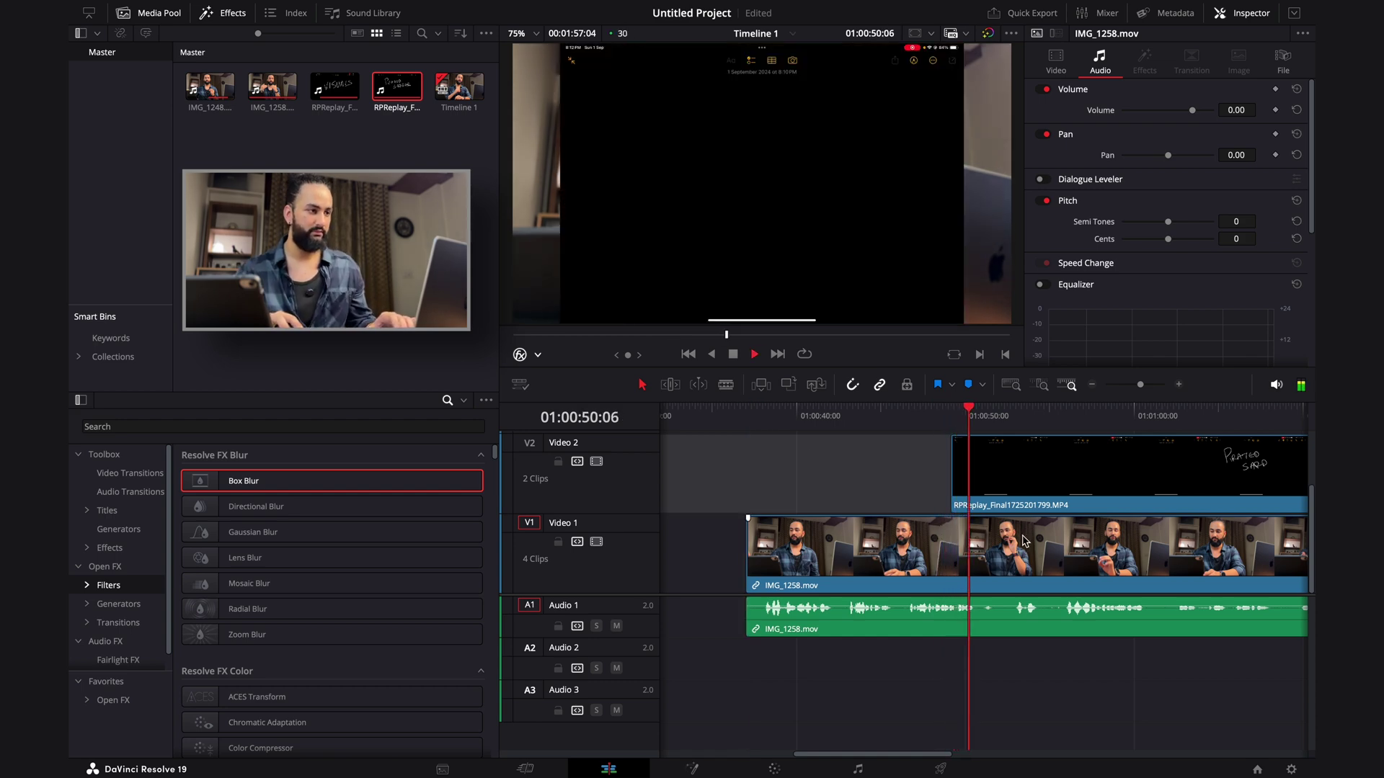
{"action": "key", "text": "space"}
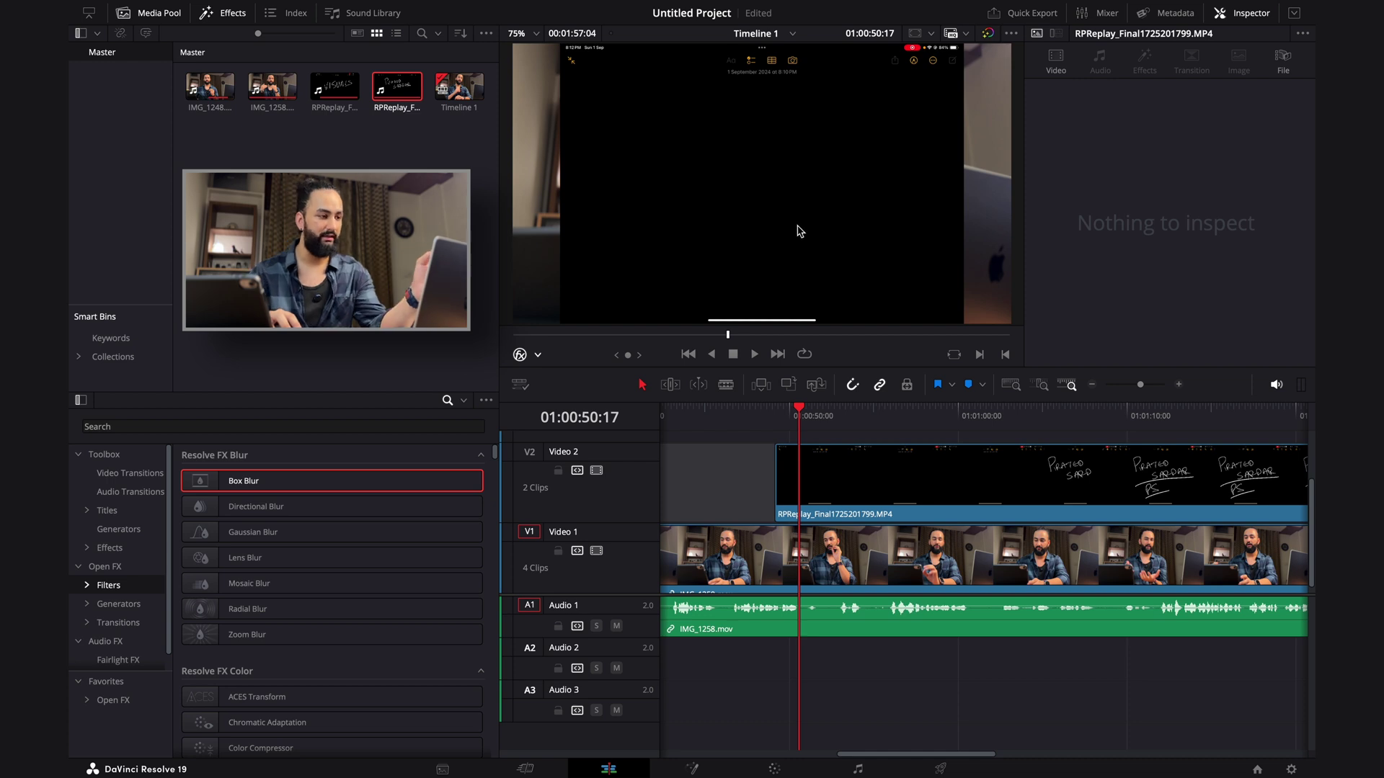
Set the RPReplay clip's Transform Zoom to 1.100 in the Inspector
{"action": "left_click", "coordinate": [847, 474]}
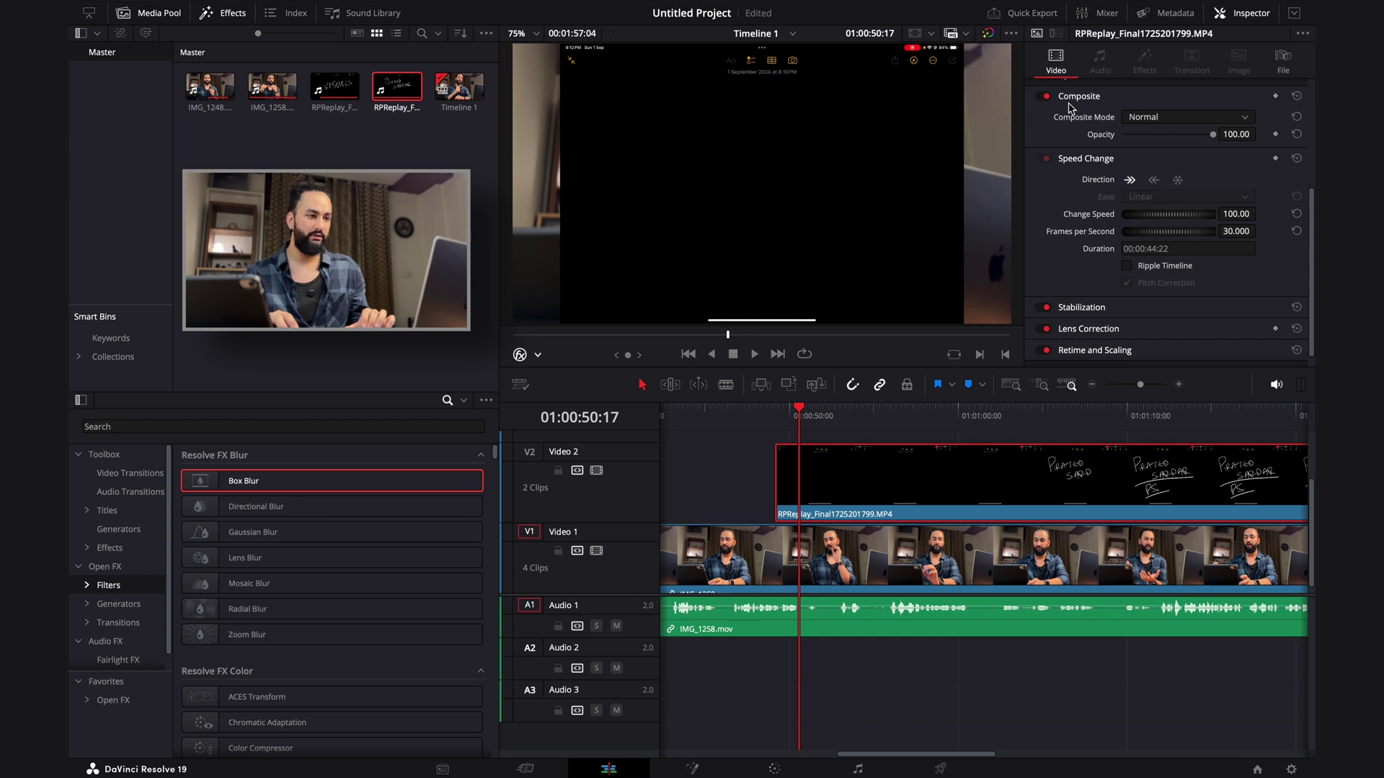
{"action": "scroll", "coordinate": [1074, 112], "scroll_direction": "up", "scroll_amount": 4}
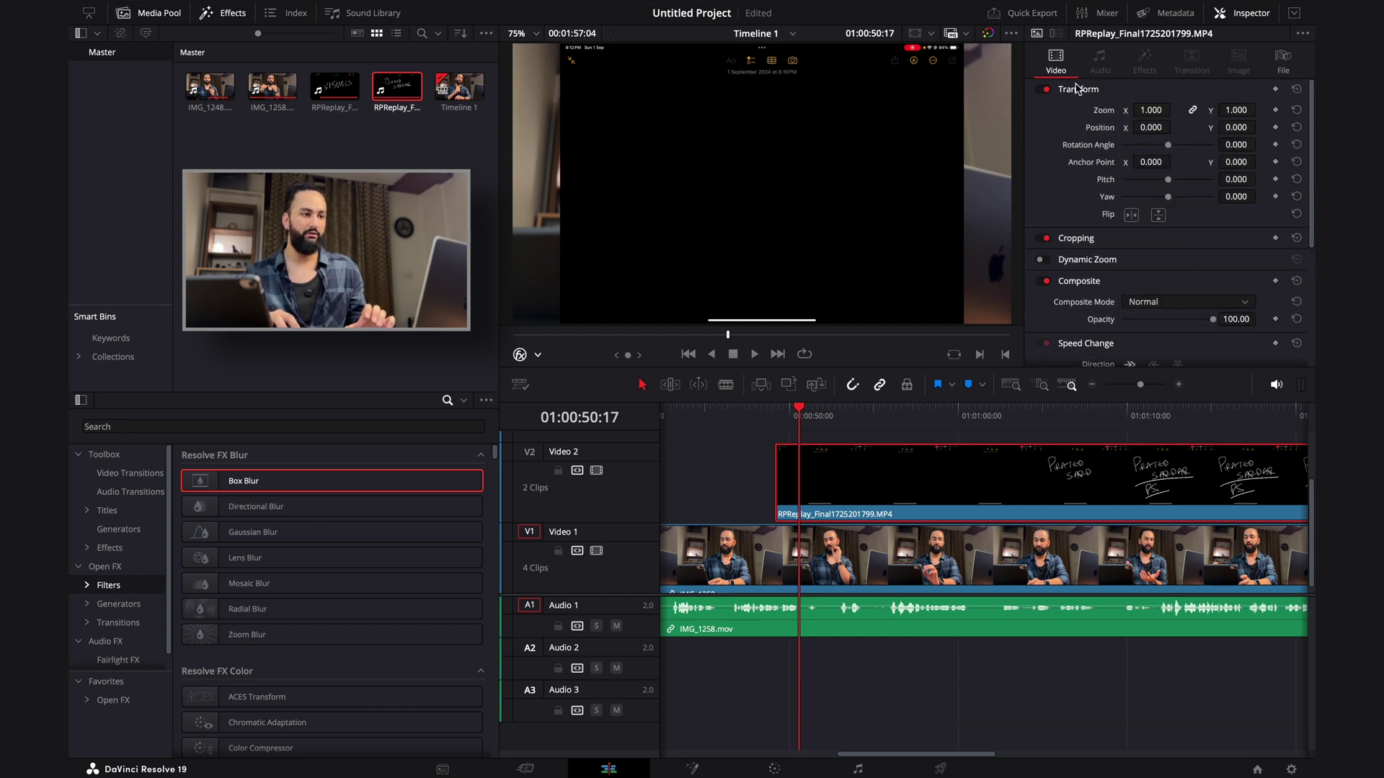
{"action": "scroll", "coordinate": [1076, 93], "scroll_direction": "down", "scroll_amount": 3}
{"action": "scroll", "coordinate": [1075, 94], "scroll_direction": "up", "scroll_amount": 3}
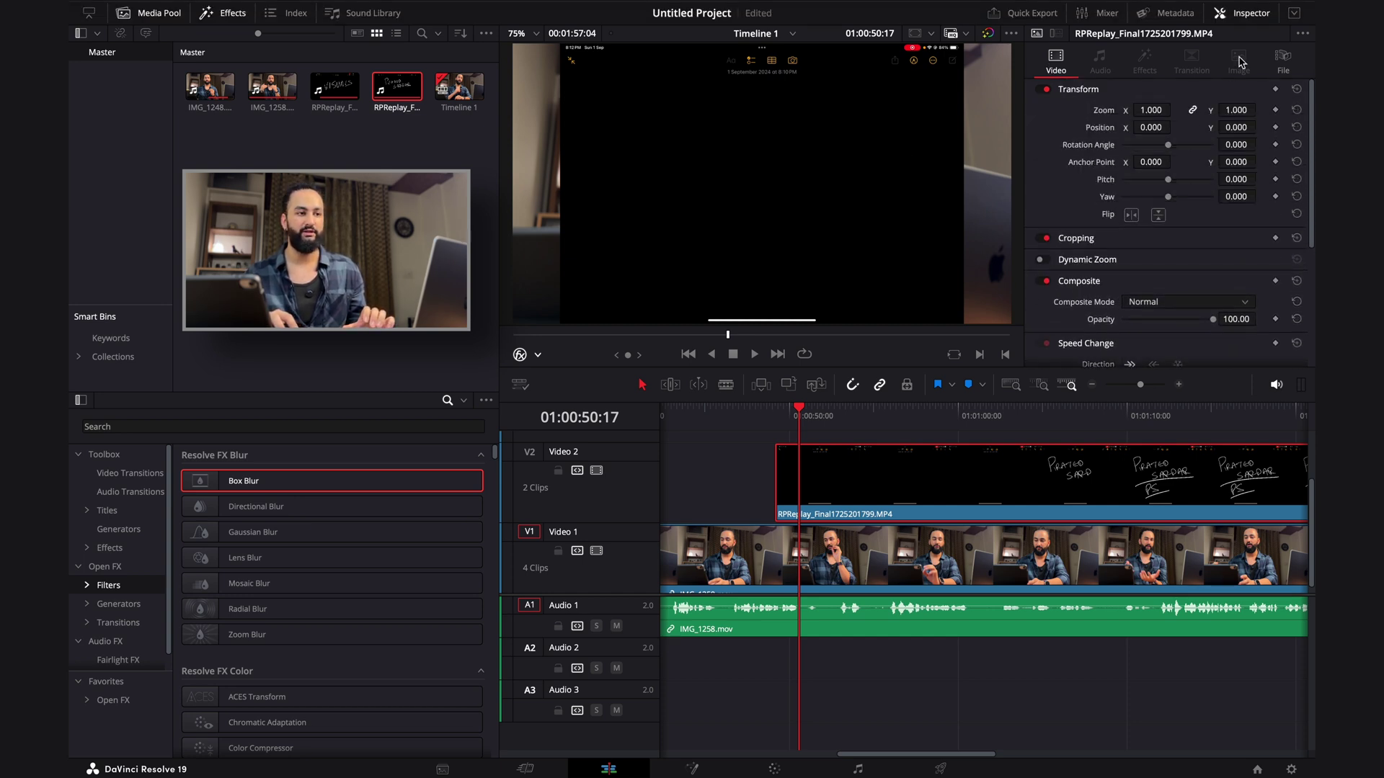
{"action": "left_click", "coordinate": [1251, 16]}
{"action": "left_click", "coordinate": [1248, 16]}
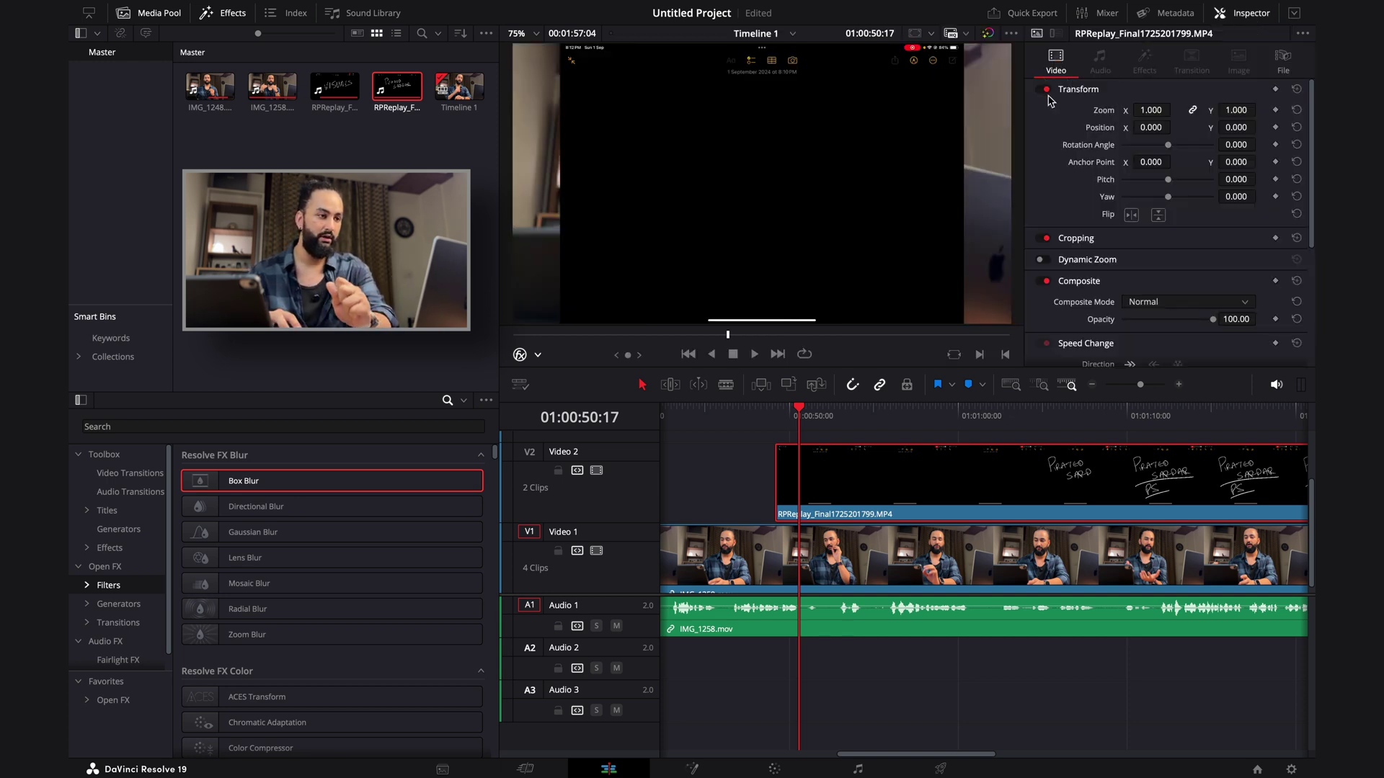
{"action": "left_click_drag", "start_coordinate": [1151, 113], "coordinate": [1152, 108]}
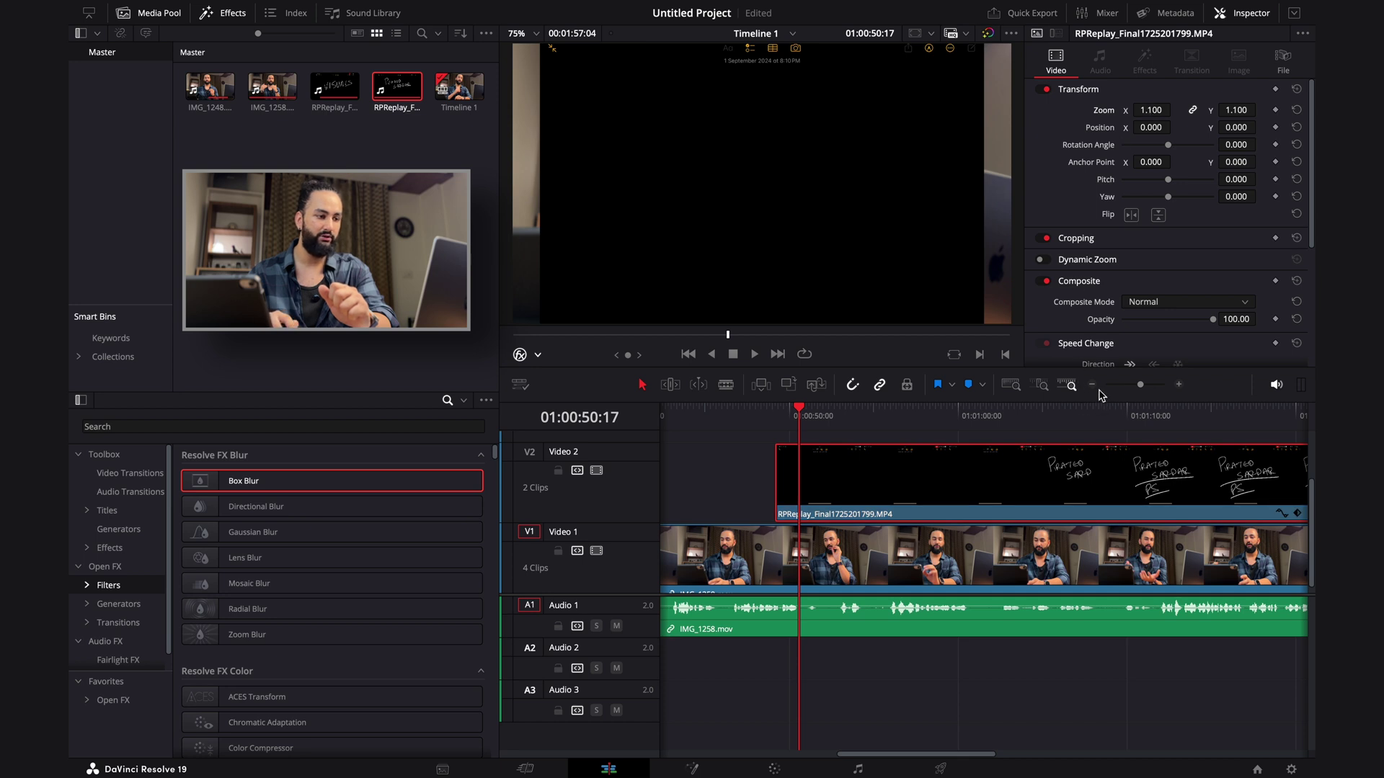
{"action": "scroll", "coordinate": [1069, 445], "scroll_direction": "right", "scroll_amount": 10}
Raise the handwriting clip's Zoom to 1.320 and Position Y to 60
{"action": "left_click", "coordinate": [983, 410]}
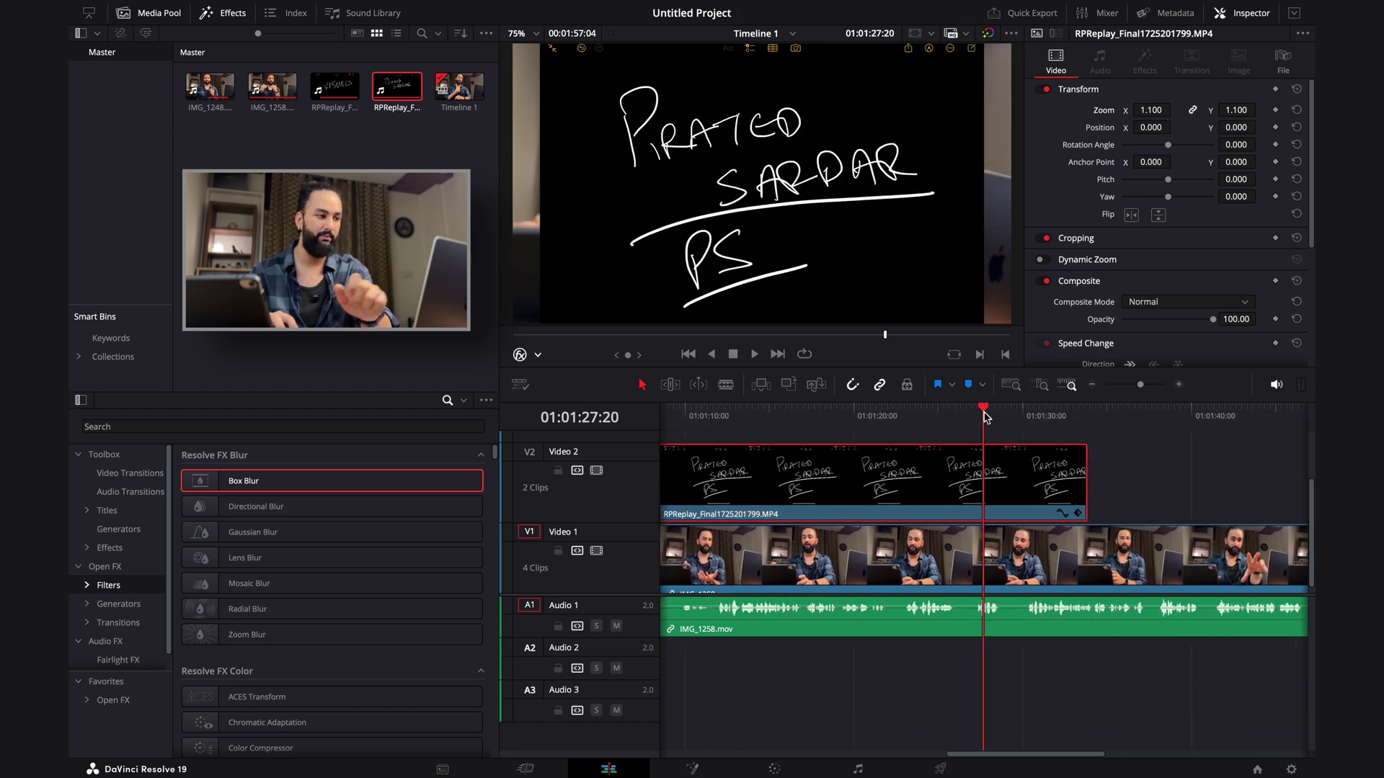
{"action": "left_click_drag", "start_coordinate": [1162, 114], "coordinate": [1270, 124]}
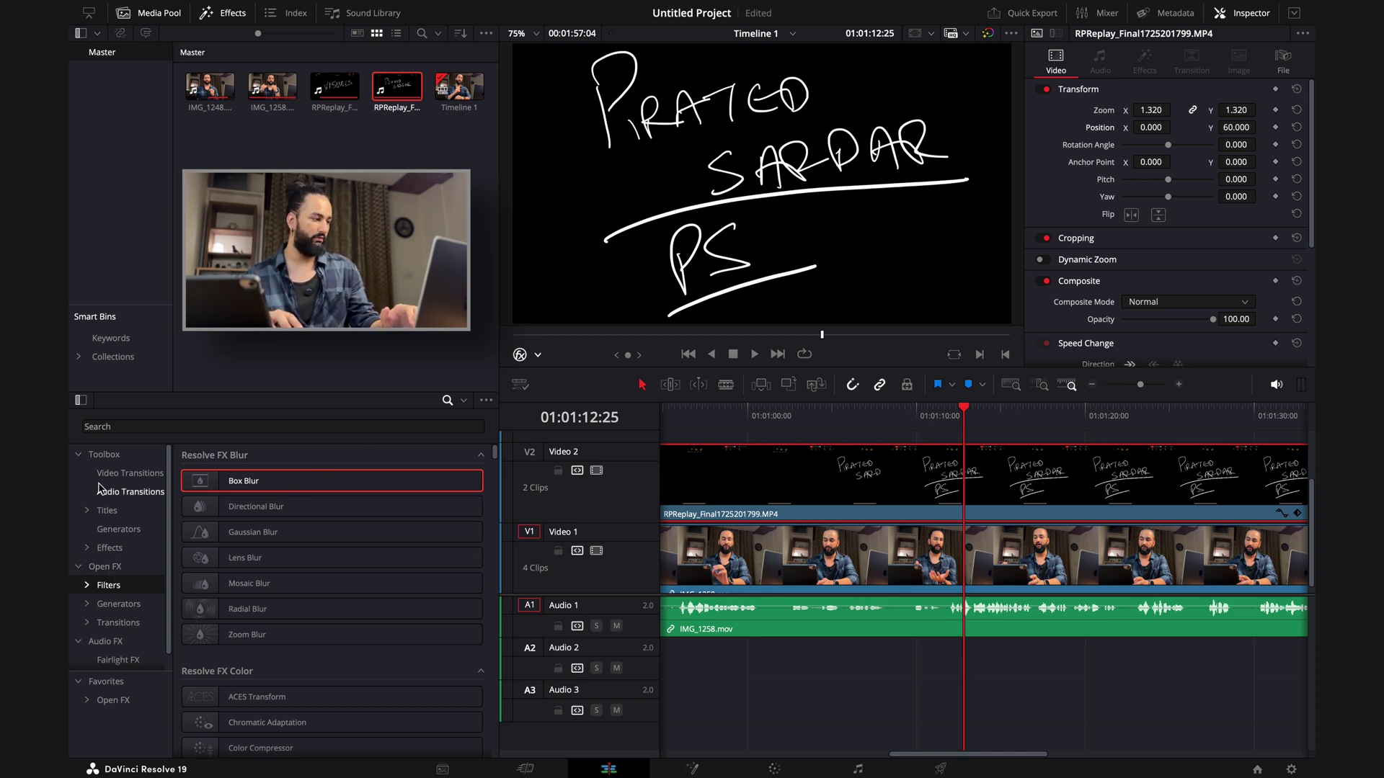
Search Open FX for '3d key' and apply 3D Keyer to the handwriting clip
{"action": "scroll", "coordinate": [101, 593], "scroll_direction": "down", "scroll_amount": 1}
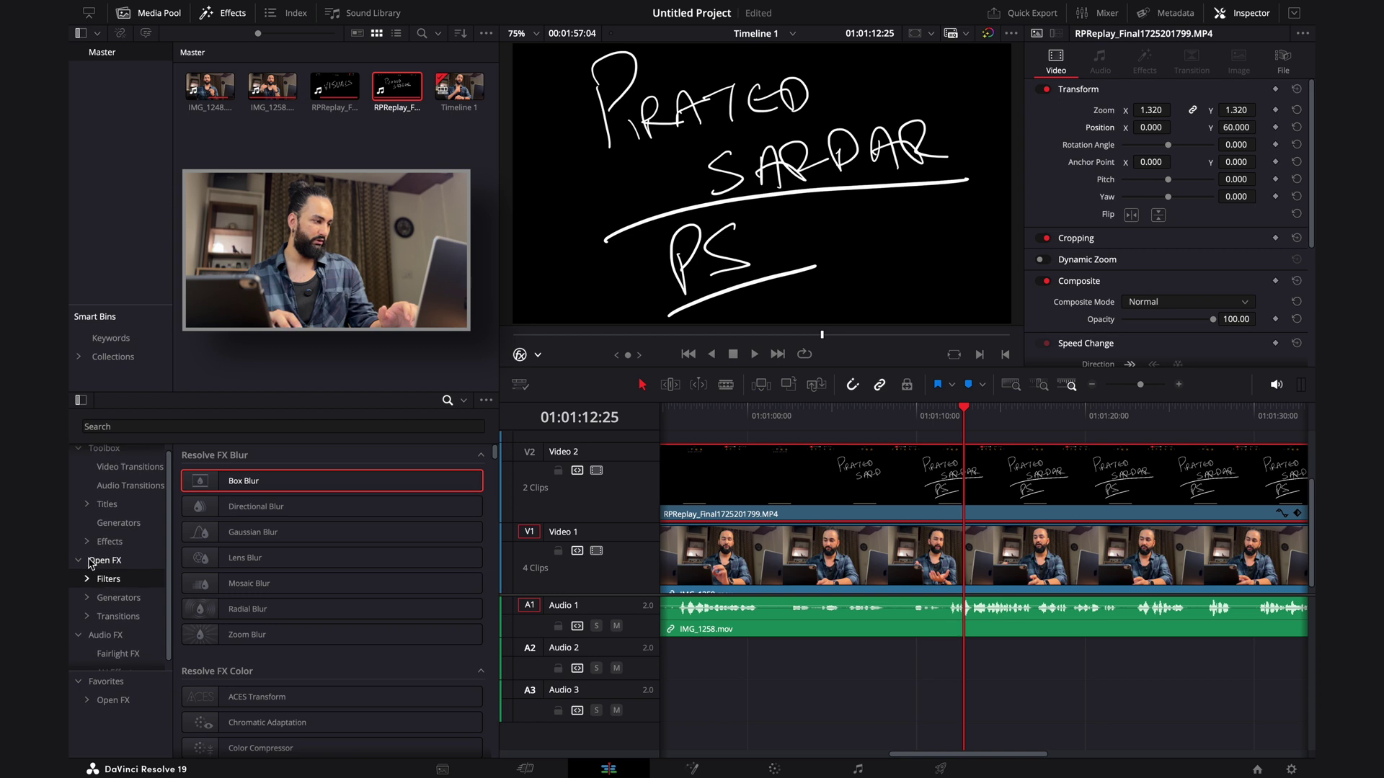
{"action": "left_click", "coordinate": [105, 566]}
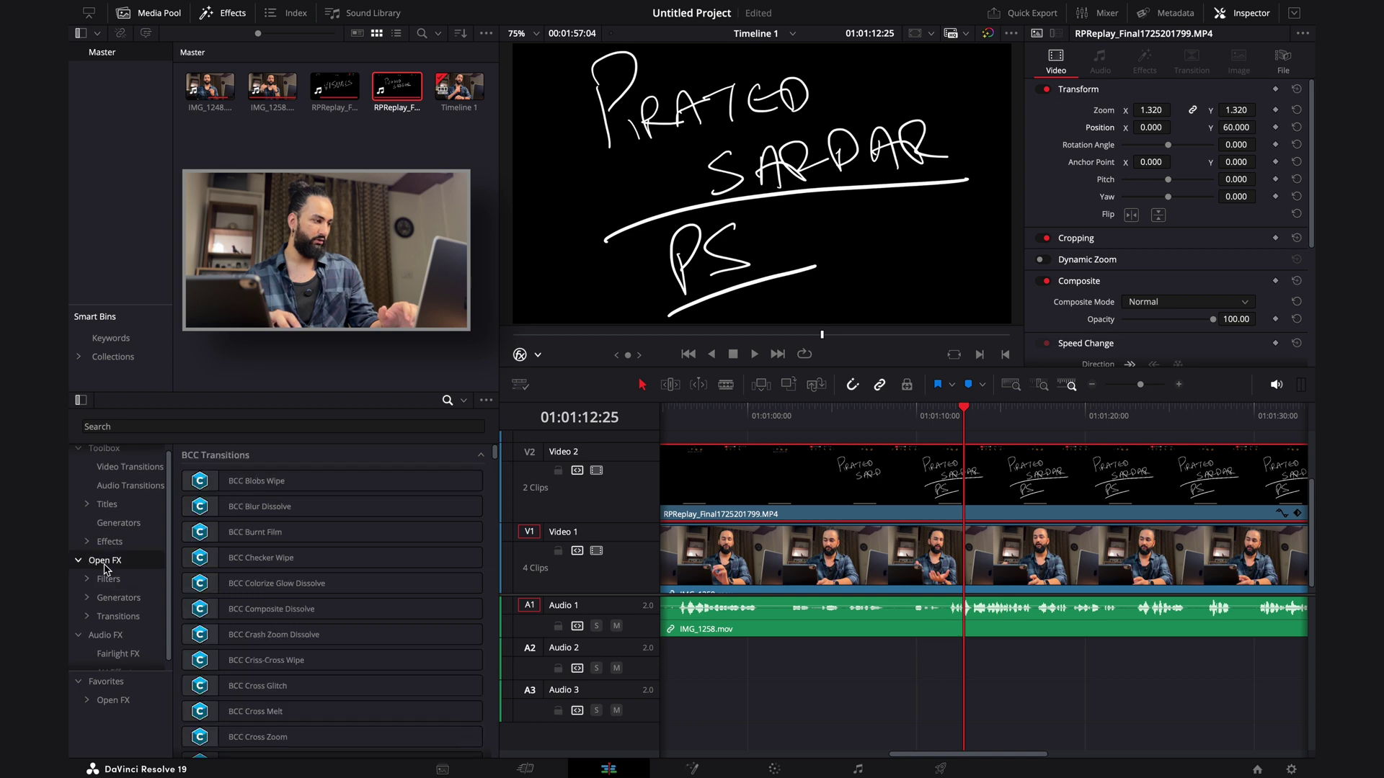
{"action": "left_click", "coordinate": [228, 430]}
{"action": "type", "text": "3d keye"}
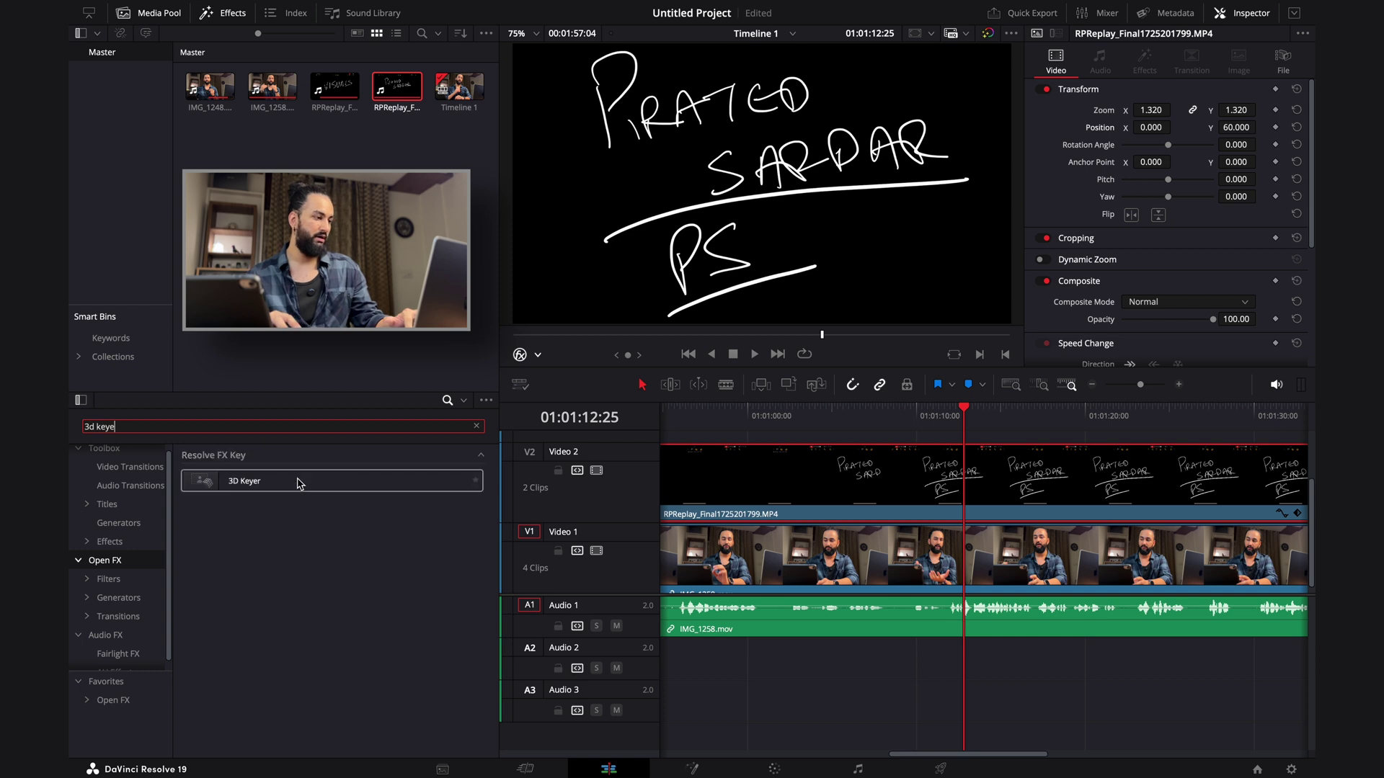
{"action": "left_click_drag", "start_coordinate": [245, 481], "coordinate": [739, 470]}
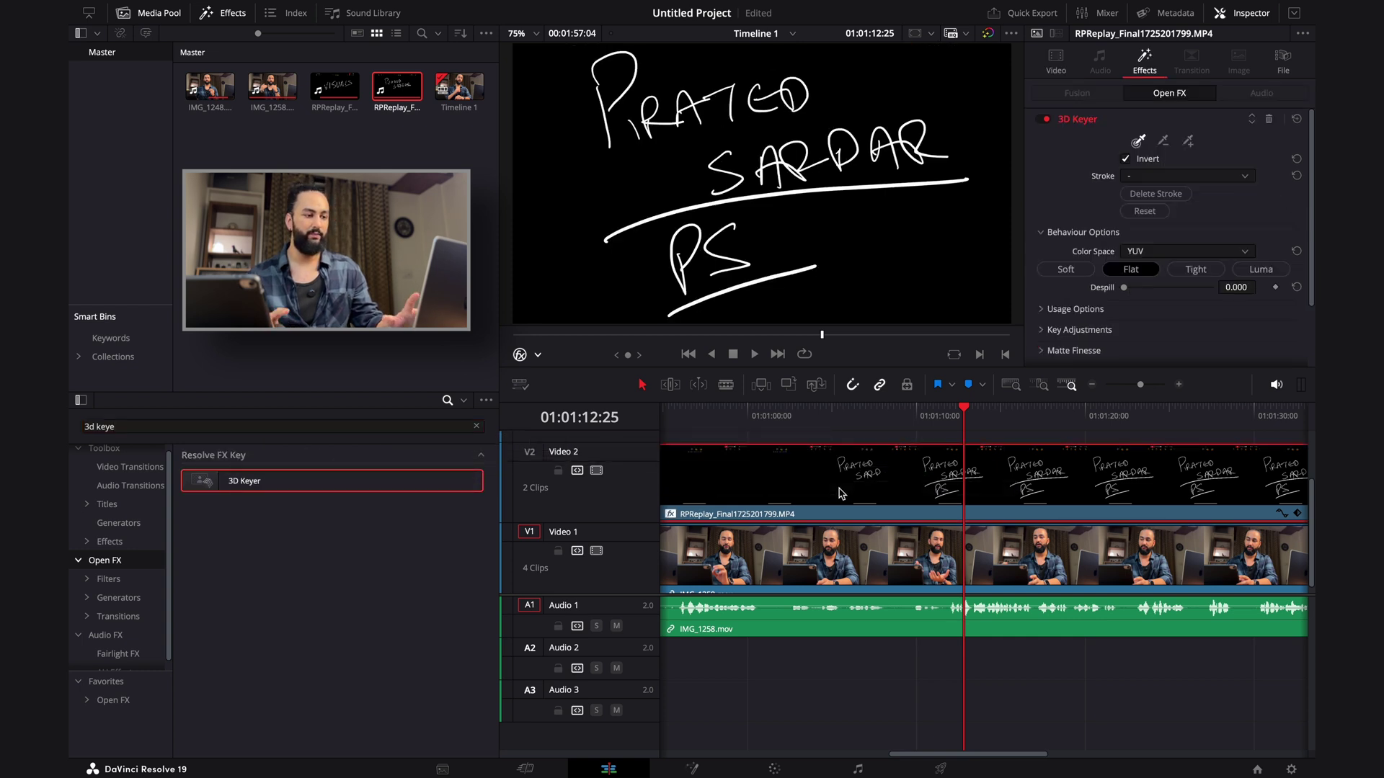
Scrub through the handwriting clip and switch the viewer overlay to Transform
{"action": "scroll", "coordinate": [836, 508], "scroll_direction": "left", "scroll_amount": 5}
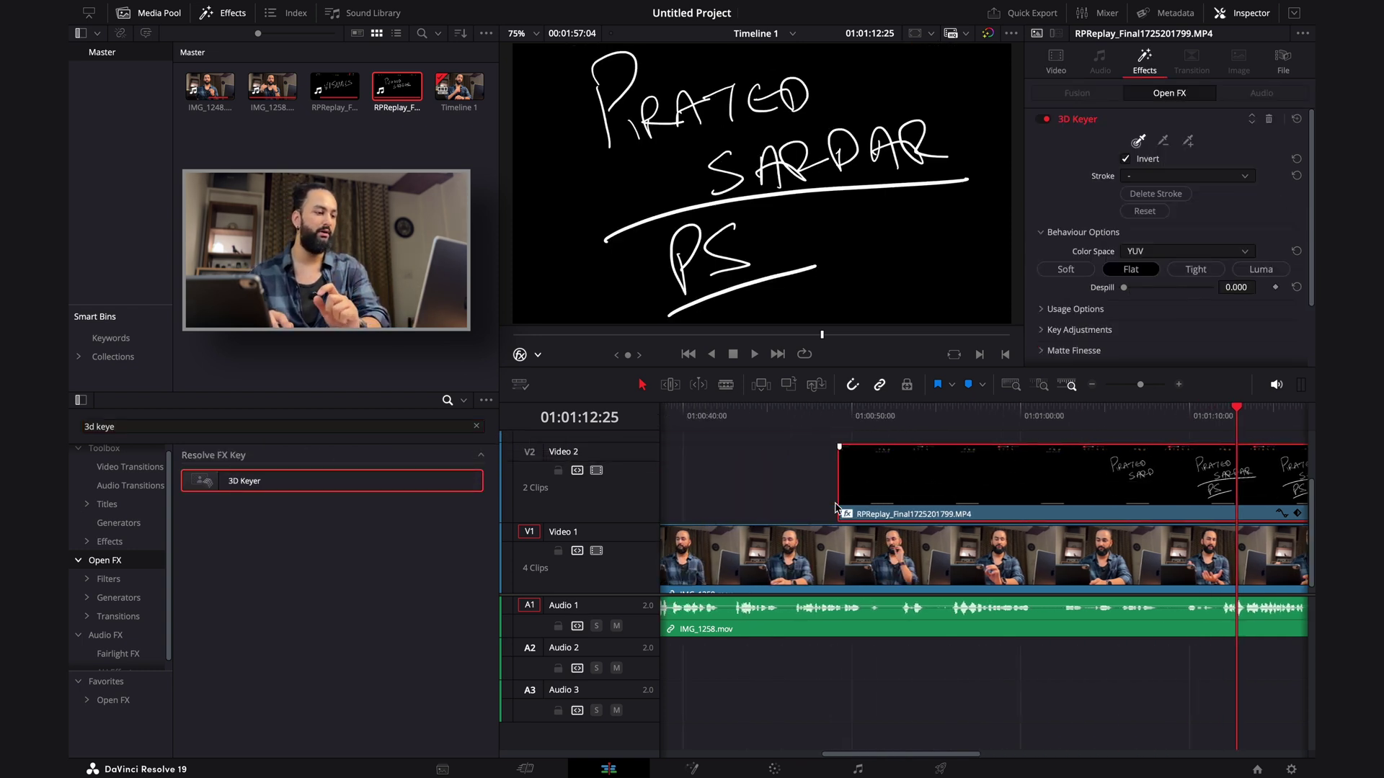
{"action": "mouse_move", "coordinate": [867, 418]}
{"action": "left_mouse_down"}
{"action": "mouse_move", "coordinate": [1198, 423]}
{"action": "mouse_move", "coordinate": [1131, 421]}
{"action": "mouse_move", "coordinate": [1181, 425]}
{"action": "left_mouse_up"}
{"action": "scroll", "coordinate": [1197, 423], "scroll_direction": "right", "scroll_amount": 5}
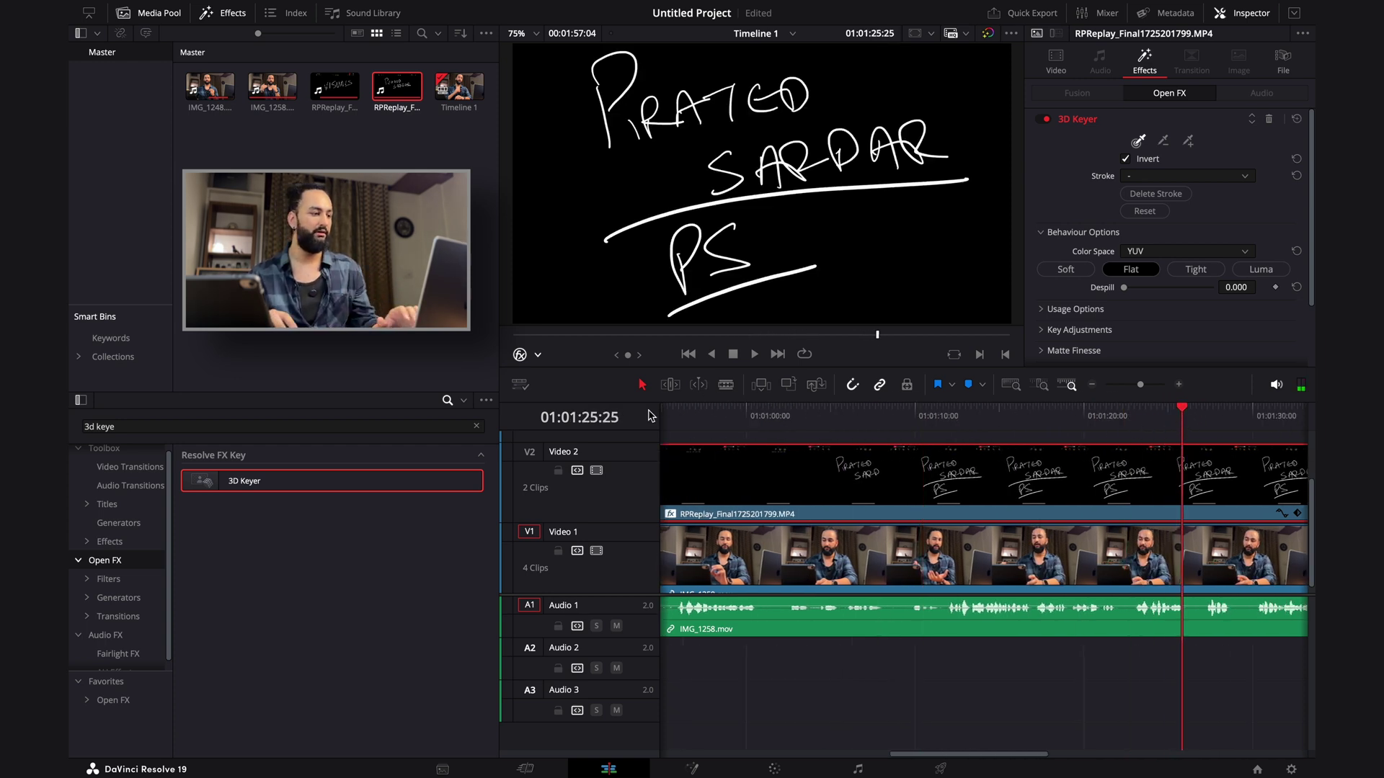
{"action": "left_click", "coordinate": [542, 356]}
{"action": "left_click", "coordinate": [549, 380]}
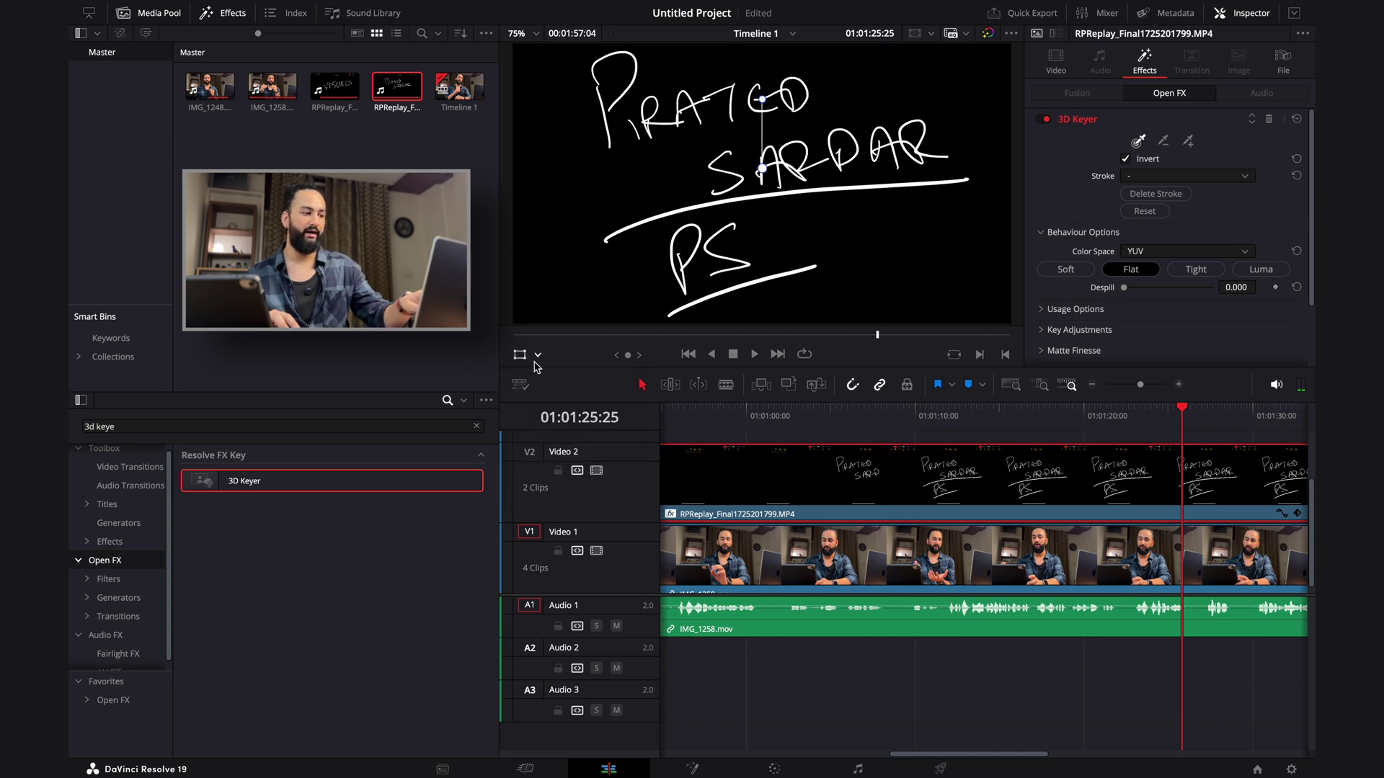
Switch the viewer to Open FX Overlay and pick-stroke the black background to key it out
{"action": "left_click", "coordinate": [539, 356]}
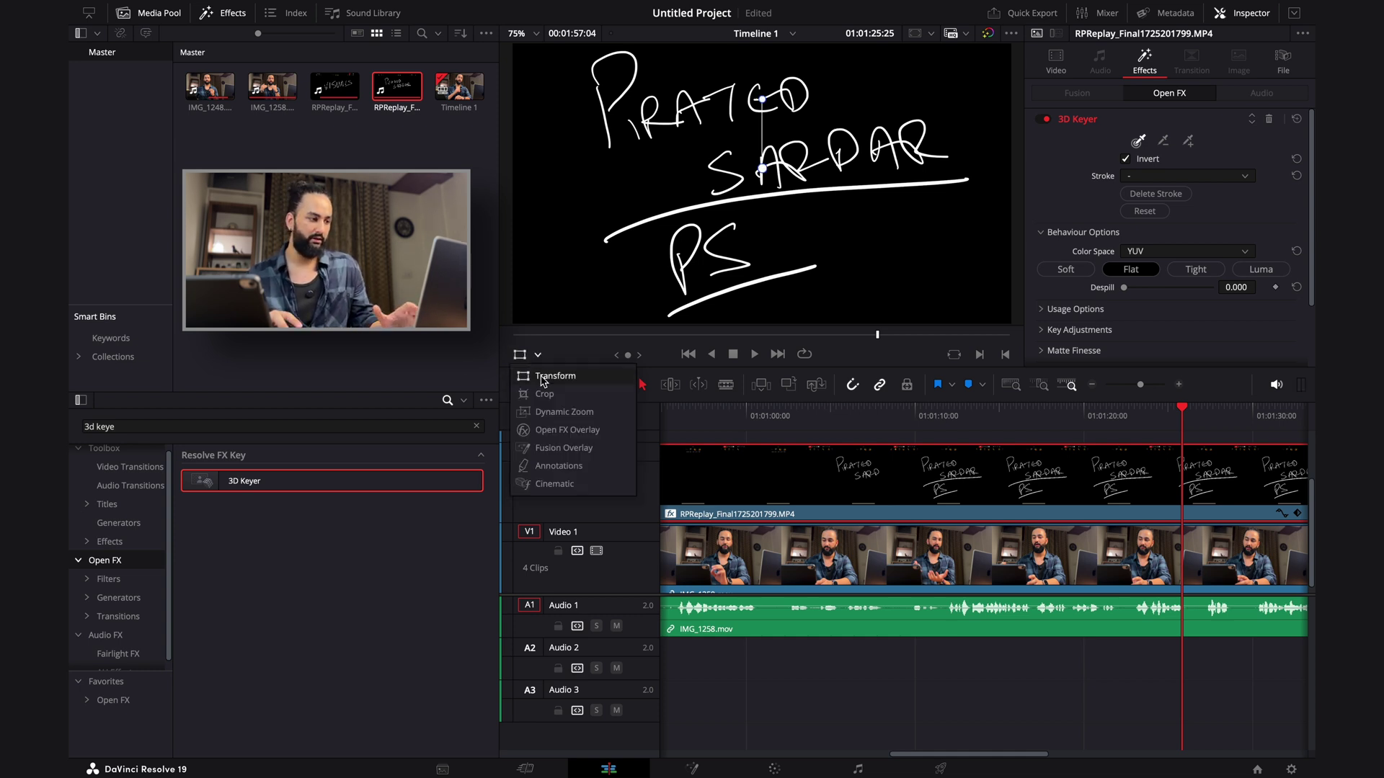
{"action": "left_click", "coordinate": [567, 429]}
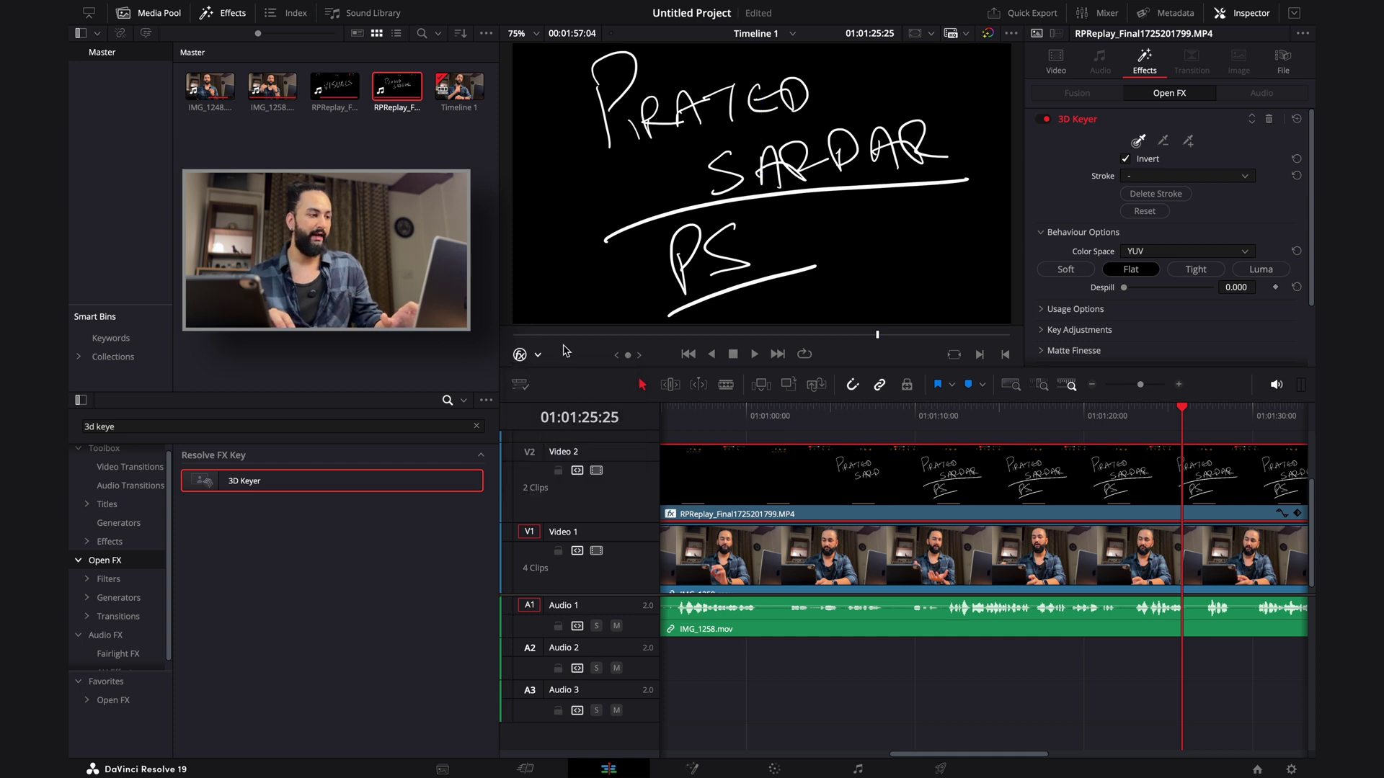
{"action": "left_click_drag", "start_coordinate": [542, 134], "coordinate": [554, 258]}
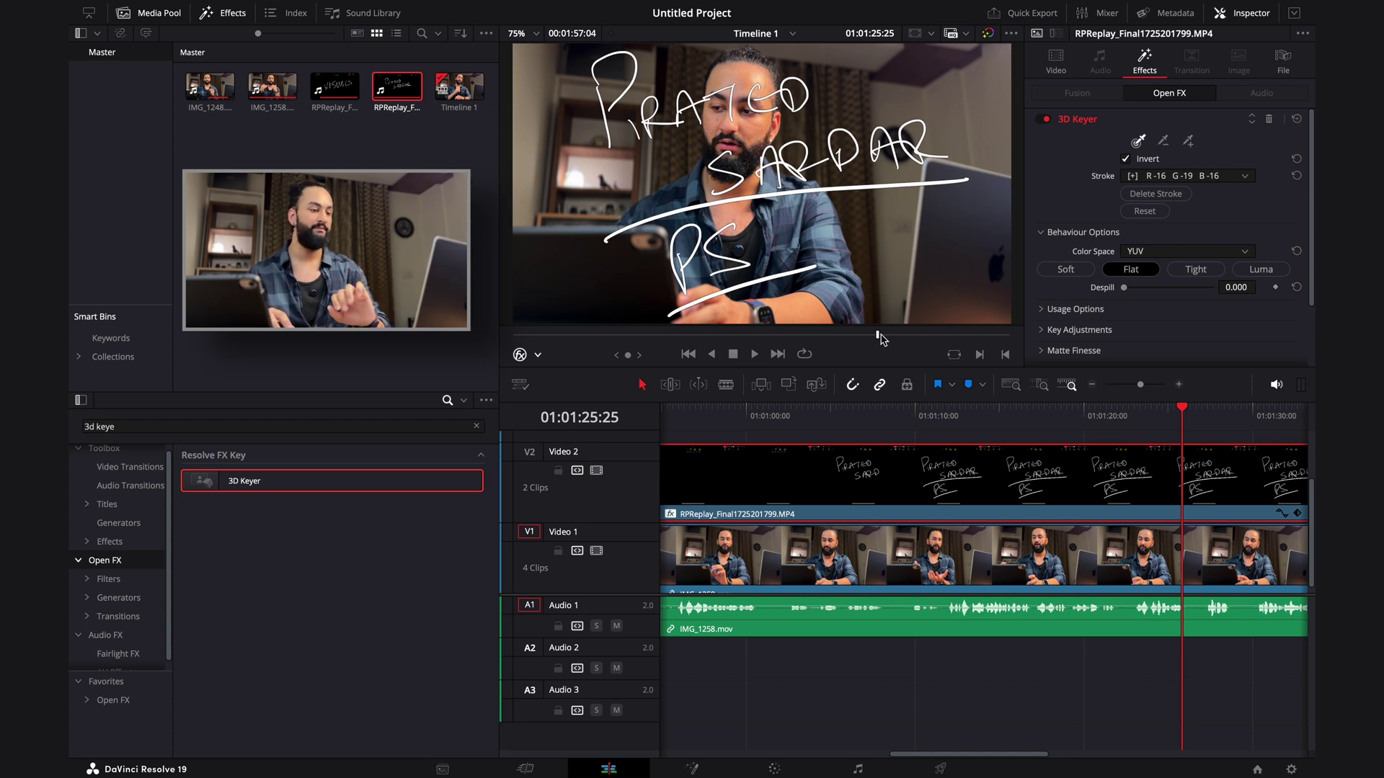
{"action": "left_click_drag", "start_coordinate": [1140, 385], "coordinate": [1135, 388]}
Blade the talking-head clip on Video 1 at the handwriting overlay's start and end
{"action": "left_click", "coordinate": [952, 437]}
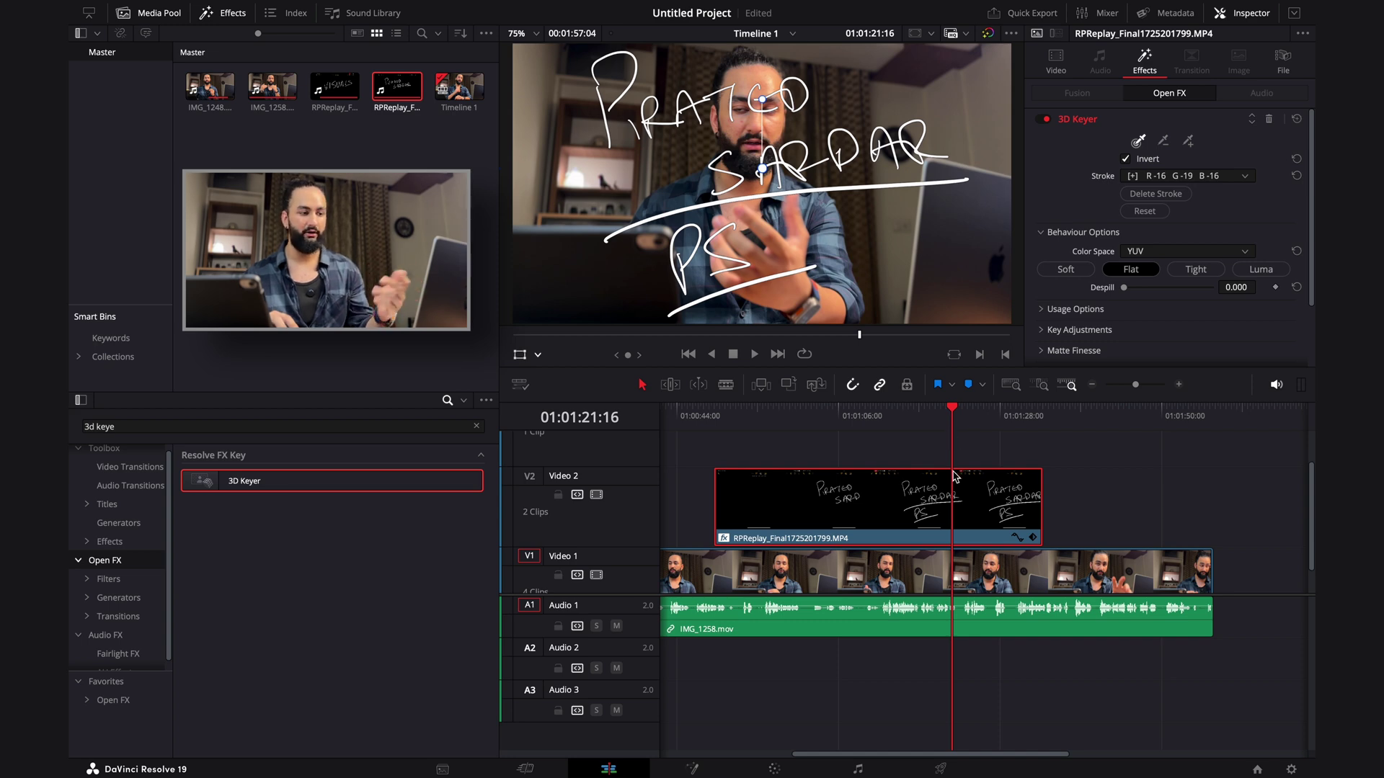
{"action": "key", "text": "Down"}
{"action": "scroll", "coordinate": [948, 545], "scroll_direction": "down", "scroll_amount": 1}
{"action": "left_click_drag", "start_coordinate": [727, 416], "coordinate": [716, 417]}
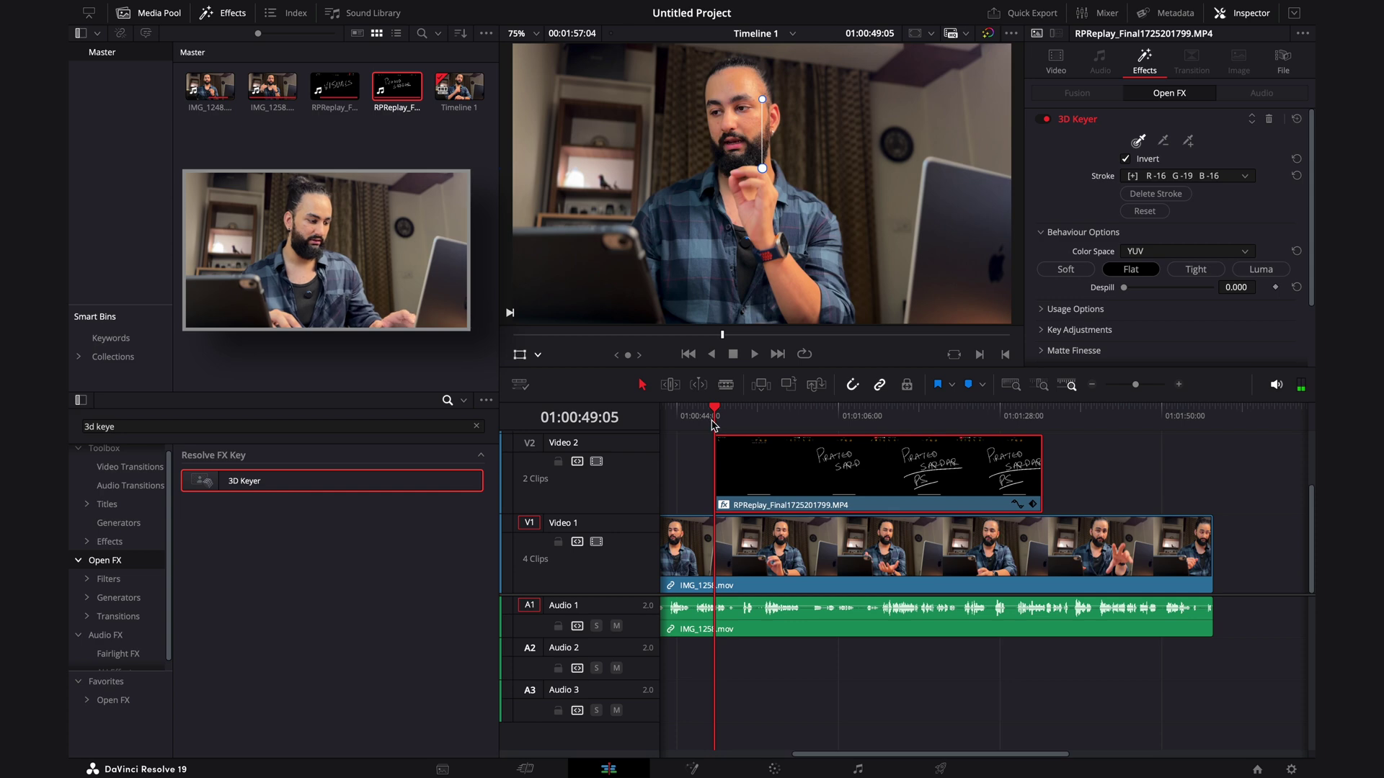
{"action": "key", "text": "b"}
{"action": "left_click", "coordinate": [713, 542]}
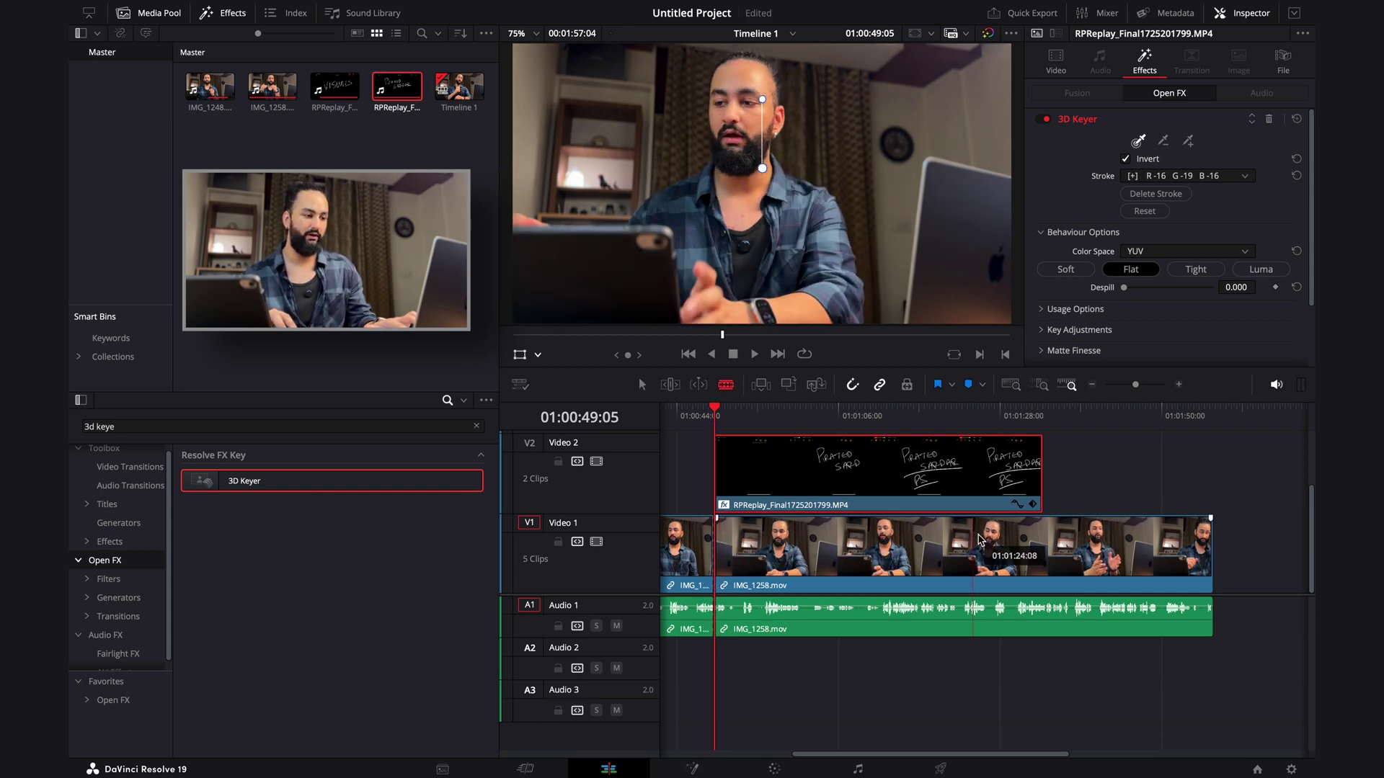
{"action": "left_click", "coordinate": [1042, 542]}
Search the Effects library for 'blur' and apply Box Blur to the middle IMG_1258.mov clip
{"action": "key", "text": "a"}
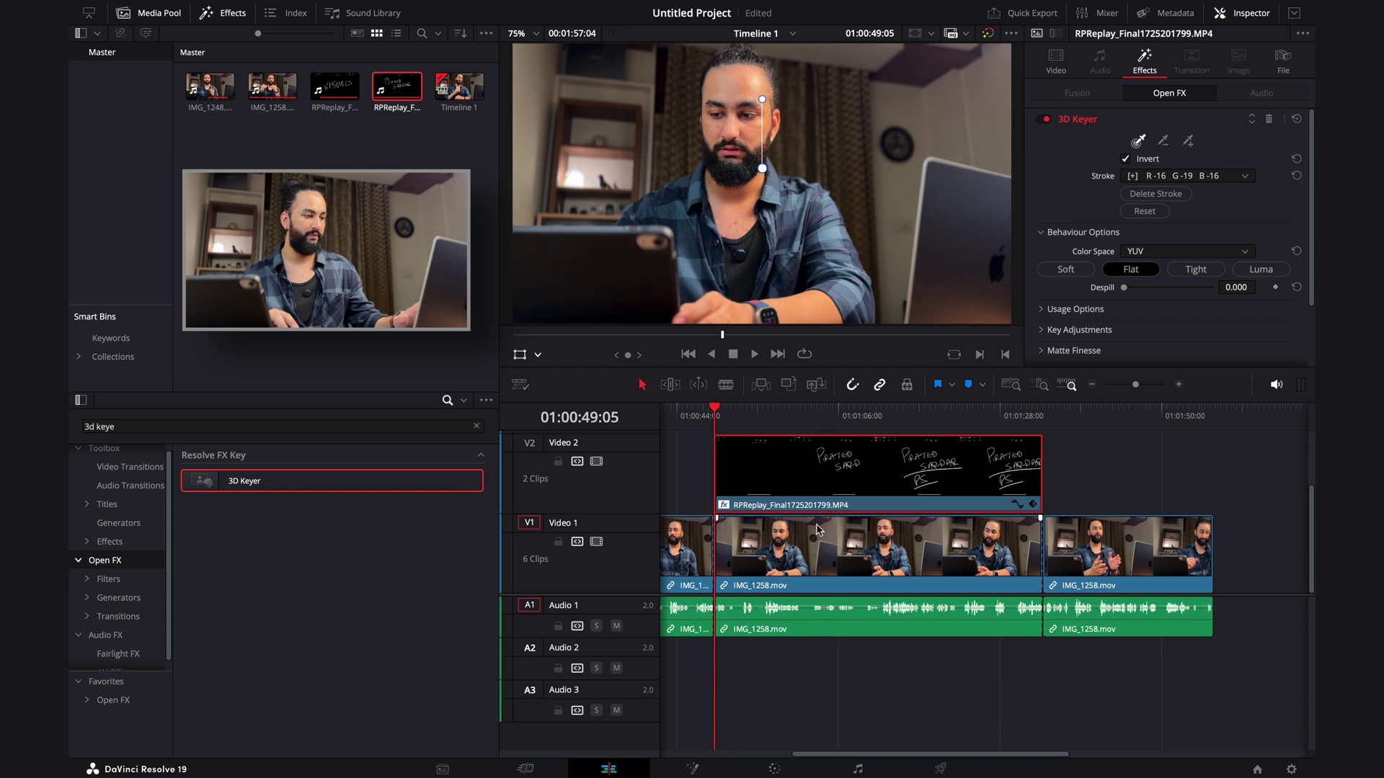
{"action": "left_click", "coordinate": [364, 428]}
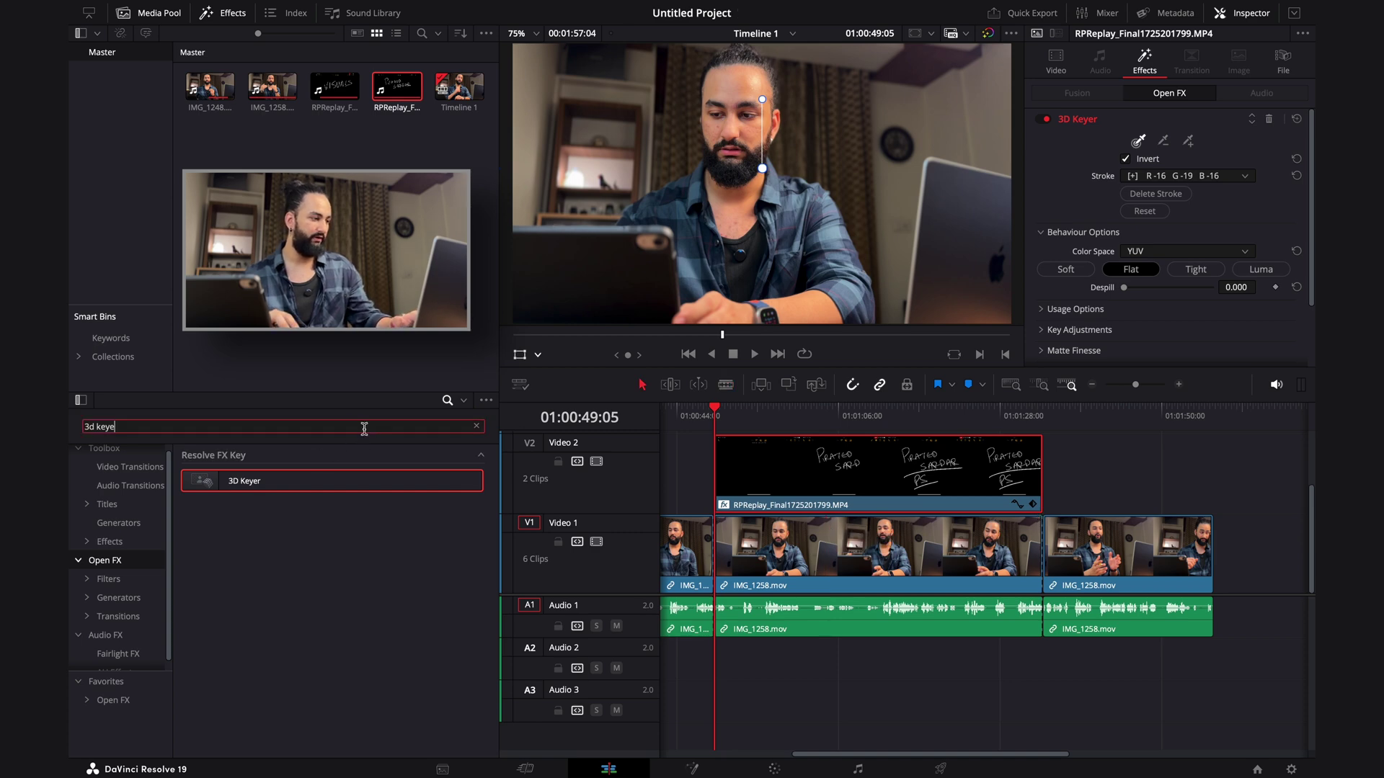
{"action": "key", "text": "ctrl+a"}
{"action": "type", "text": "blur"}
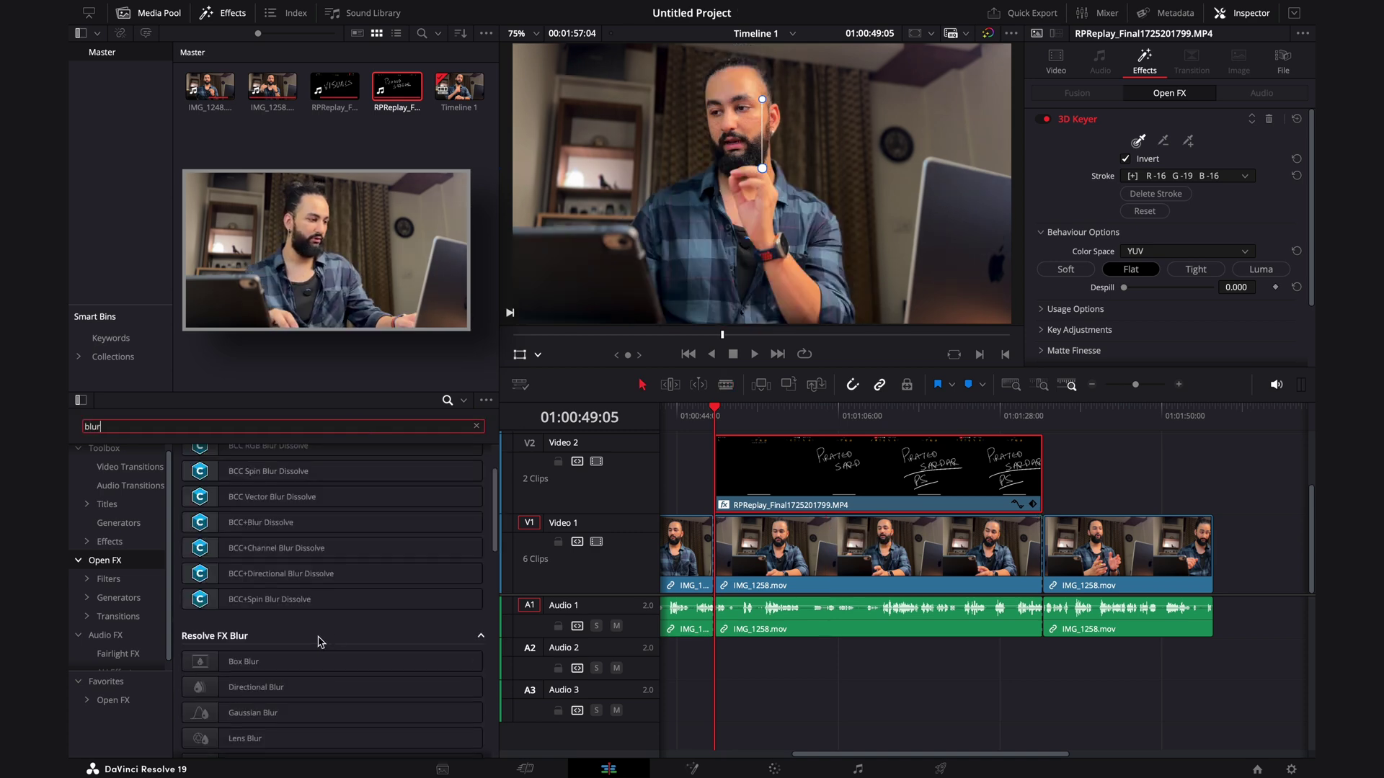
{"action": "left_click_drag", "start_coordinate": [306, 667], "coordinate": [845, 567]}
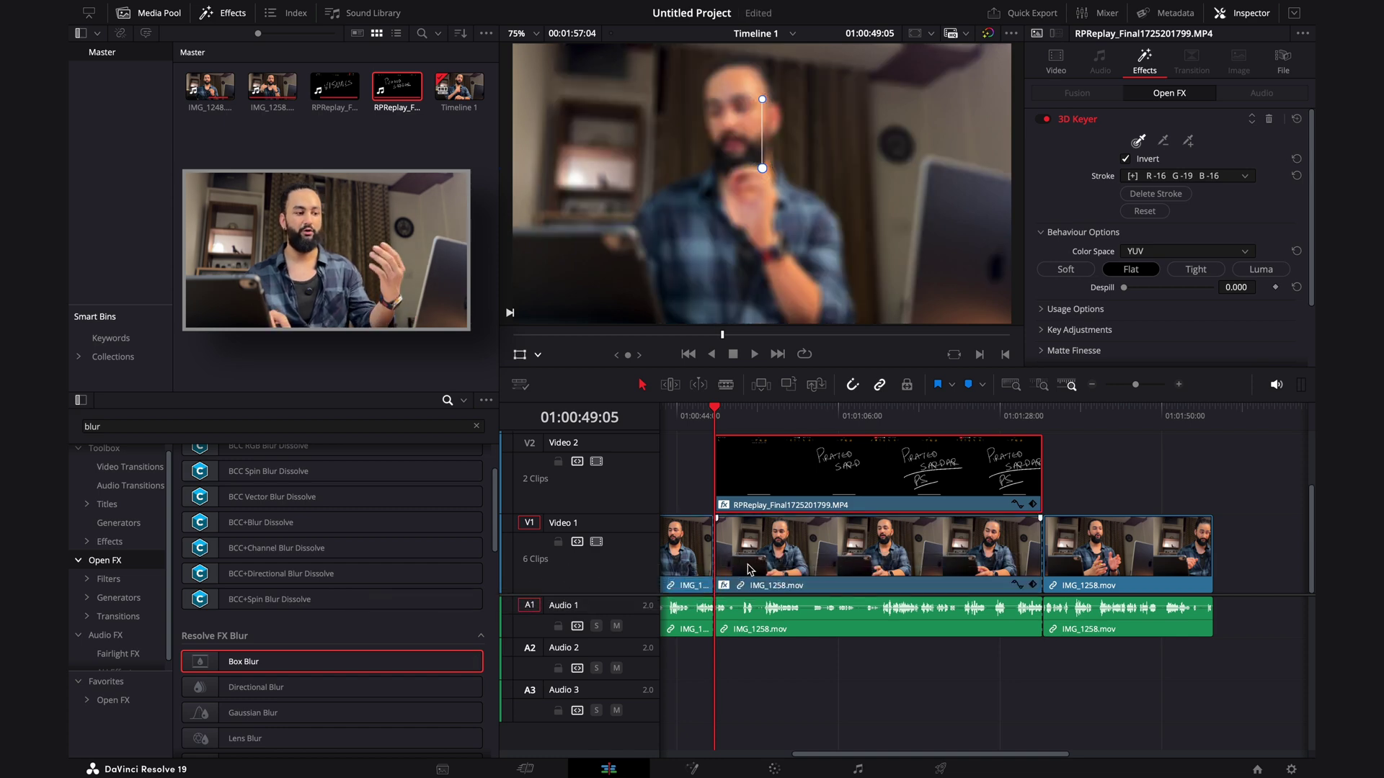
Play back the overlay section to preview the blurred footage under the handwriting
{"action": "left_click", "coordinate": [707, 418]}
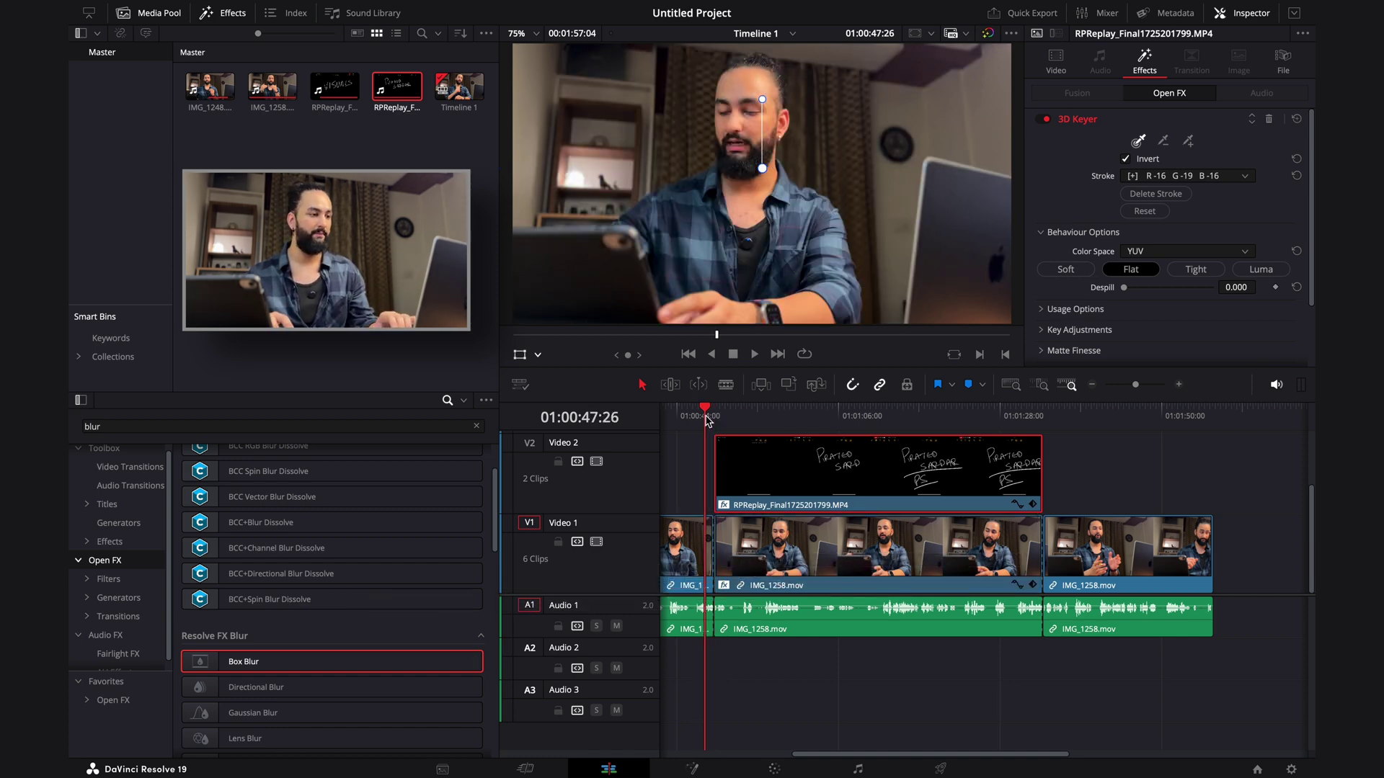
{"action": "left_click", "coordinate": [911, 418]}
{"action": "key", "text": "space"}
{"action": "left_click", "coordinate": [955, 418]}
{"action": "key", "text": "space"}
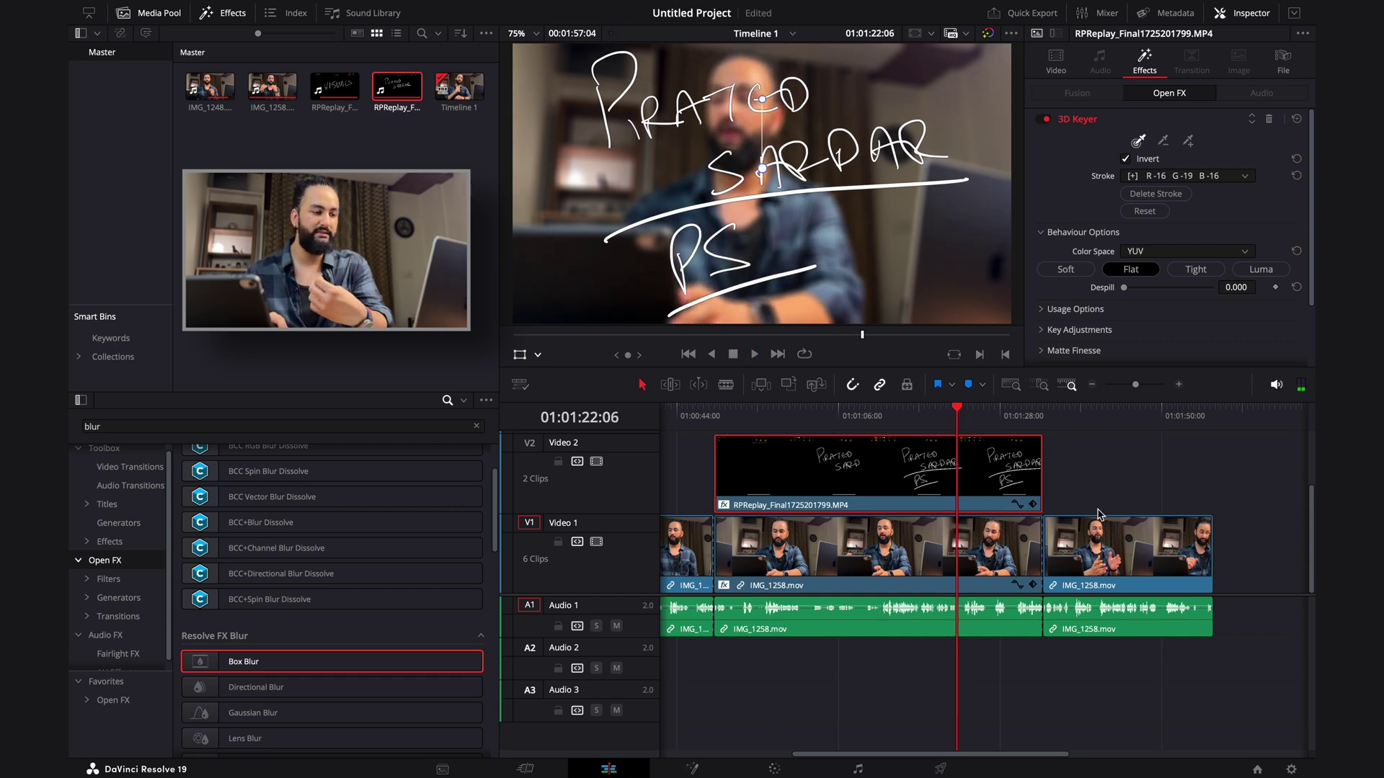
{"action": "scroll", "coordinate": [1042, 520], "scroll_direction": "up", "scroll_amount": 2}
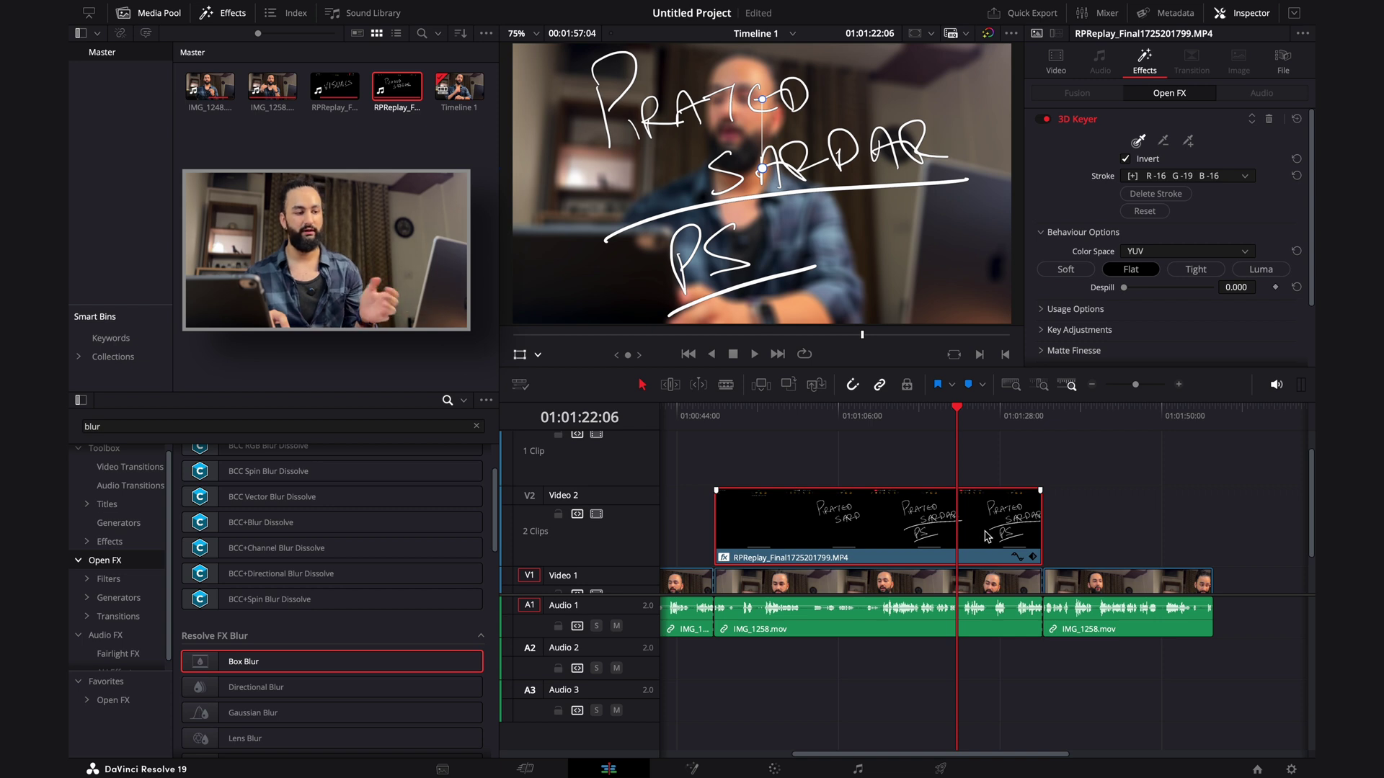
Move the handwriting clip up to Video 3 and add a Solid Color generator on Video 2
{"action": "left_click_drag", "start_coordinate": [987, 535], "coordinate": [1002, 480]}
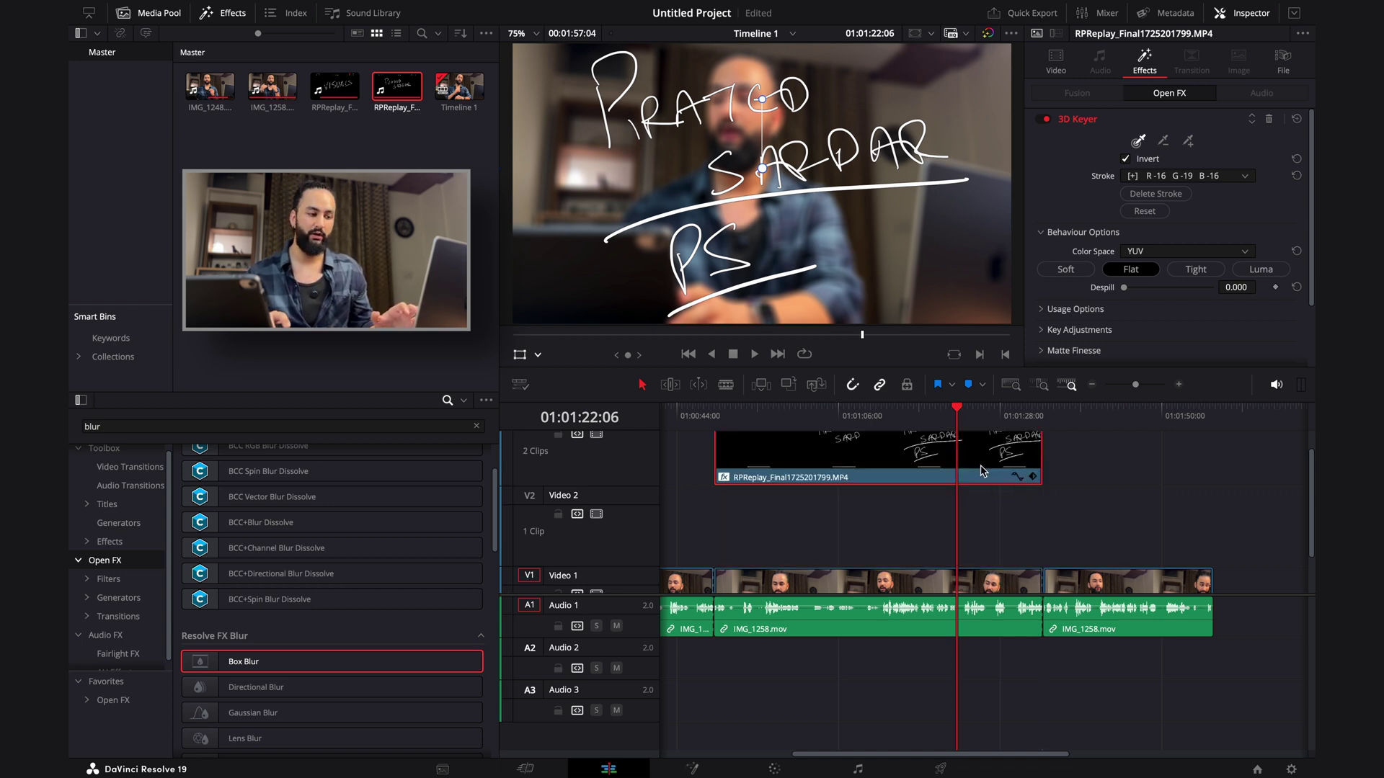
{"action": "left_click", "coordinate": [476, 426]}
{"action": "left_click", "coordinate": [116, 528]}
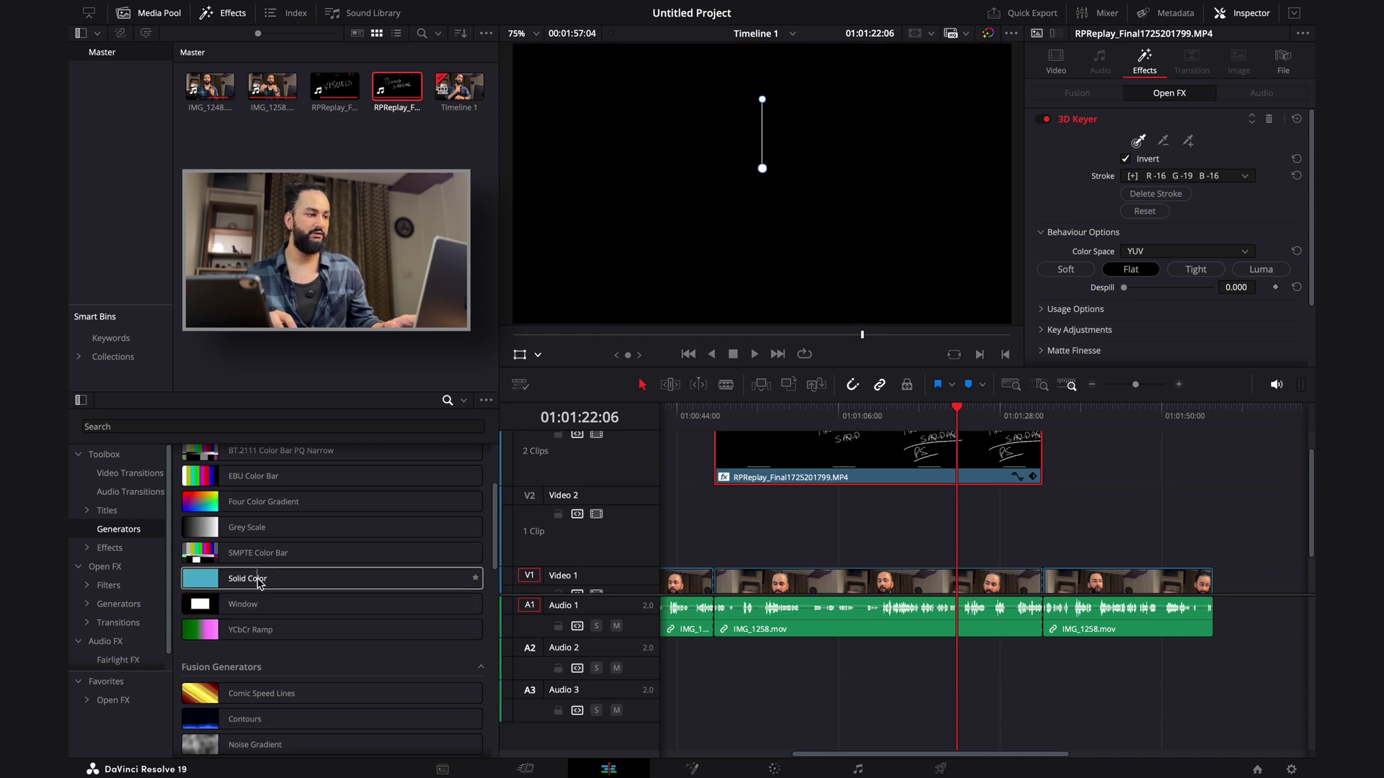
{"action": "mouse_move", "coordinate": [252, 587]}
{"action": "left_mouse_down"}
{"action": "mouse_move", "coordinate": [422, 536]}
{"action": "mouse_move", "coordinate": [1099, 529]}
{"action": "left_mouse_up"}
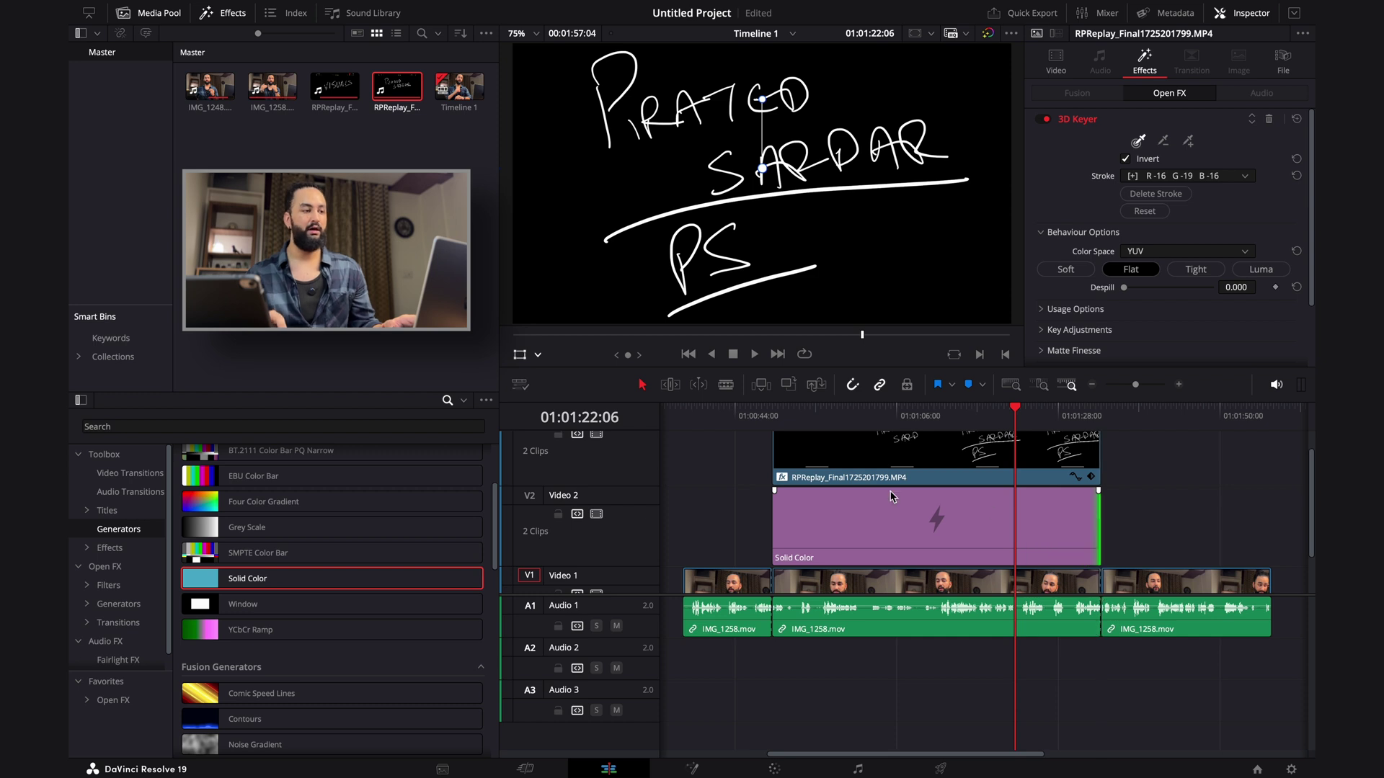
Check the clips on Video 1, 2 and 3, then scrub to 01:01:24:05 showing the full handwriting
{"action": "left_click", "coordinate": [774, 412]}
{"action": "scroll", "coordinate": [782, 562], "scroll_direction": "down", "scroll_amount": 2}
{"action": "left_click", "coordinate": [856, 566]}
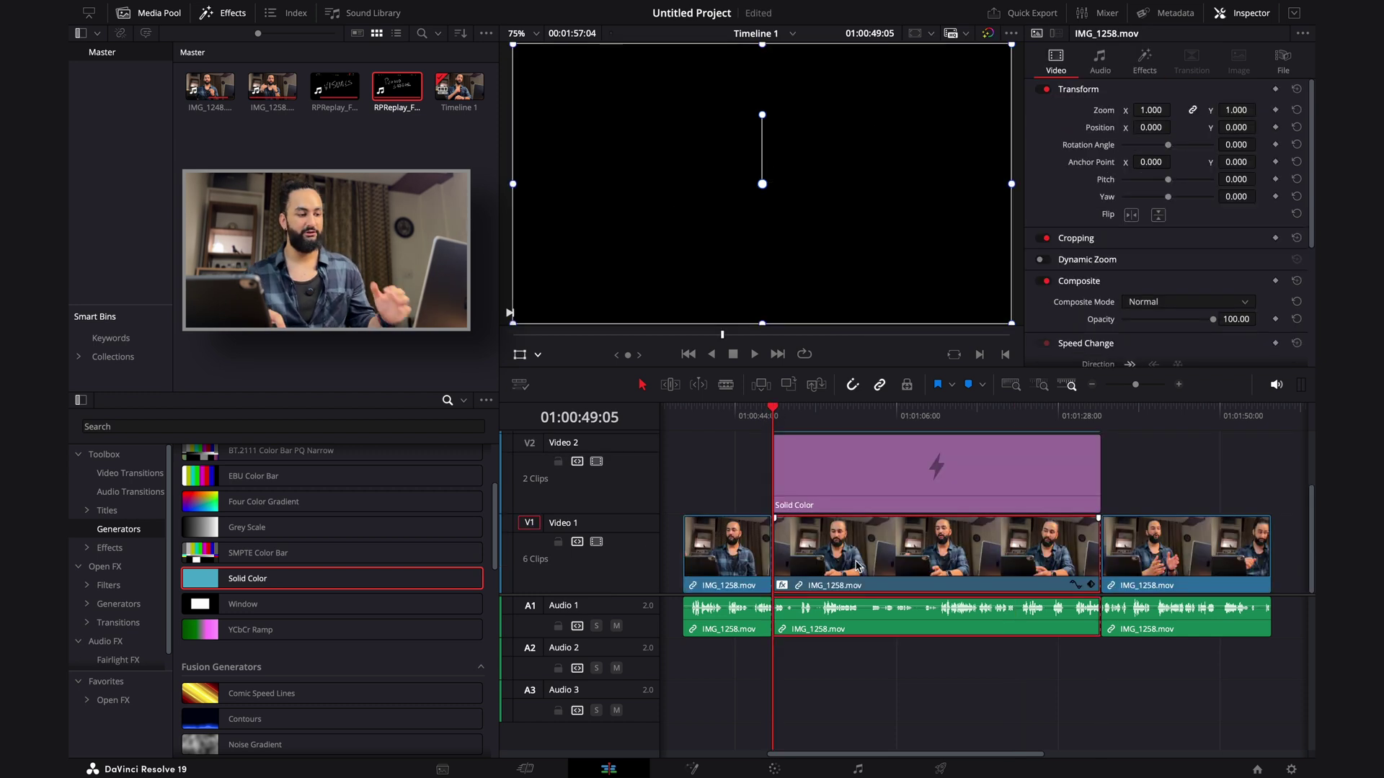
{"action": "left_click", "coordinate": [844, 489]}
{"action": "scroll", "coordinate": [844, 483], "scroll_direction": "up", "scroll_amount": 2}
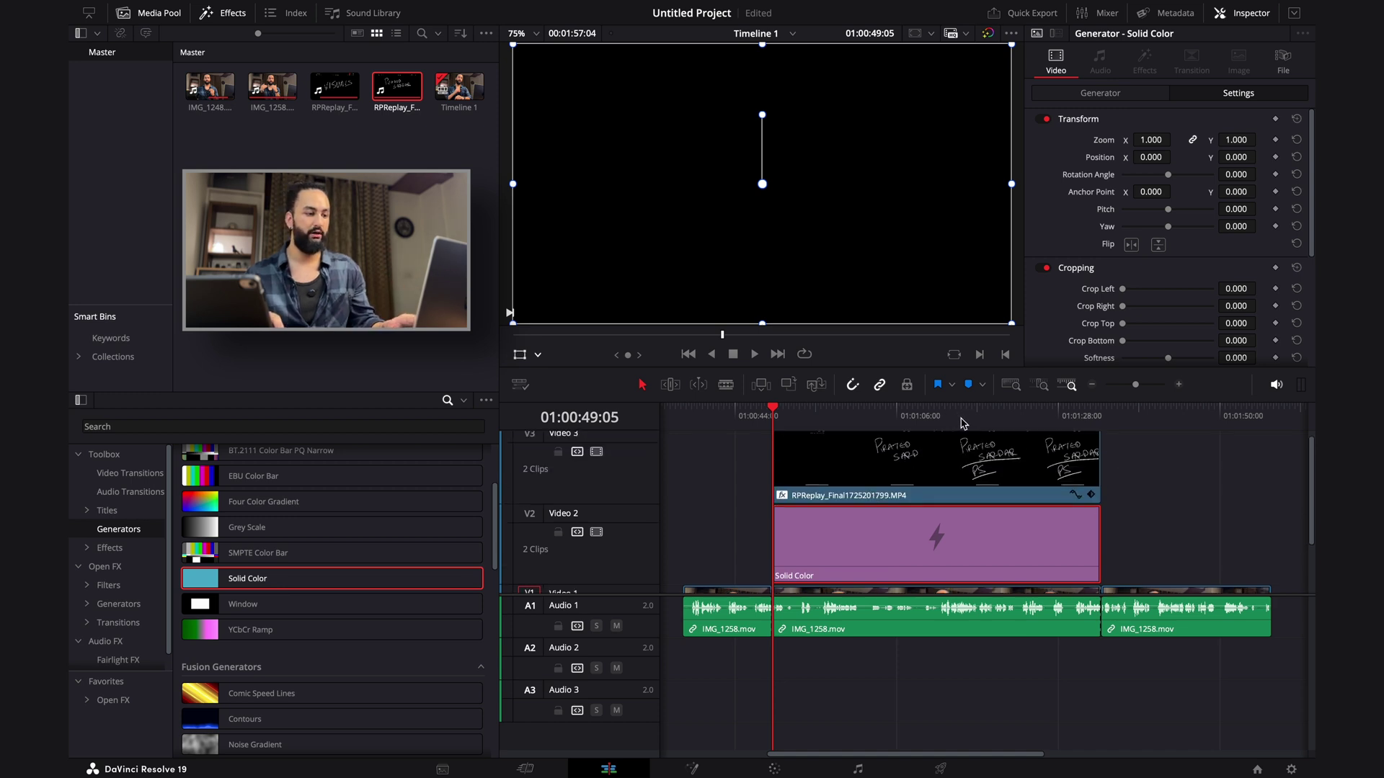
{"action": "left_click", "coordinate": [944, 459]}
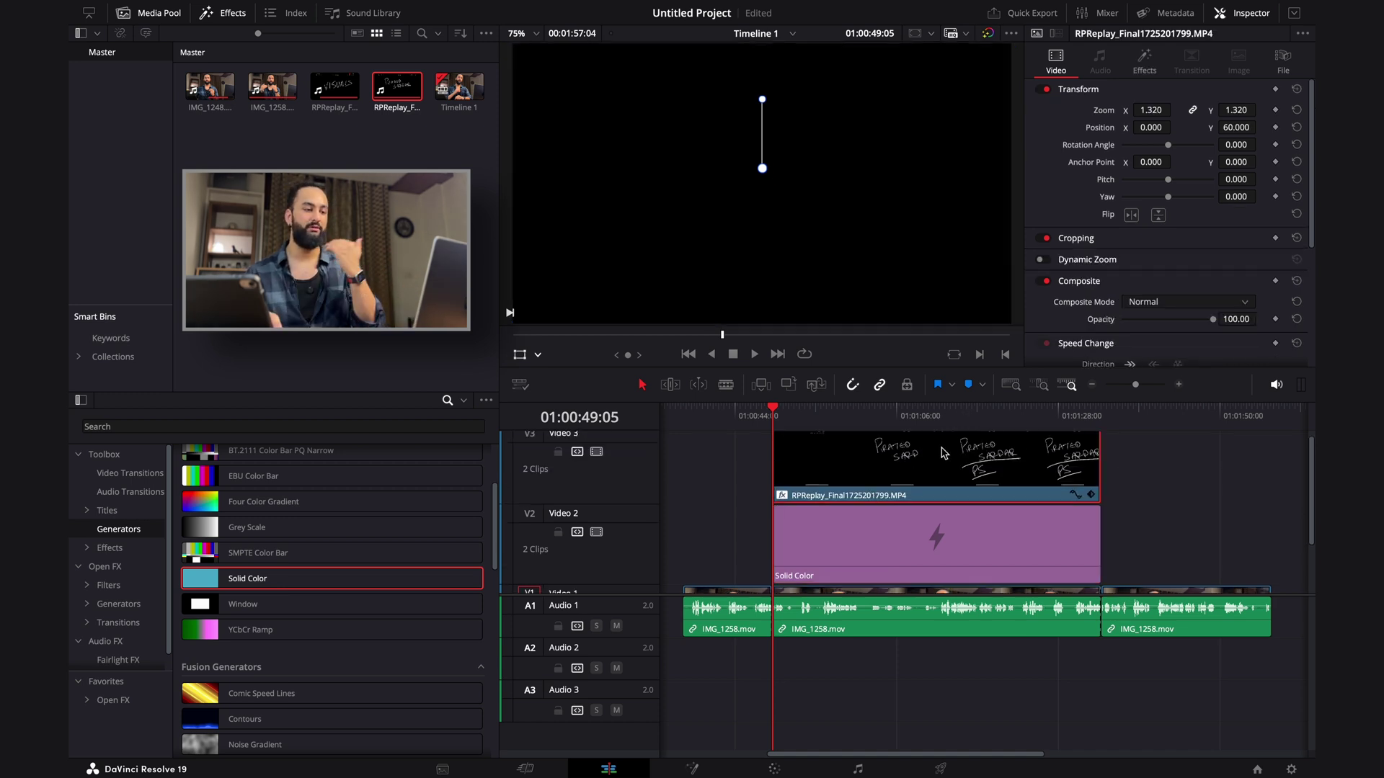
{"action": "left_click_drag", "start_coordinate": [988, 417], "coordinate": [1026, 418]}
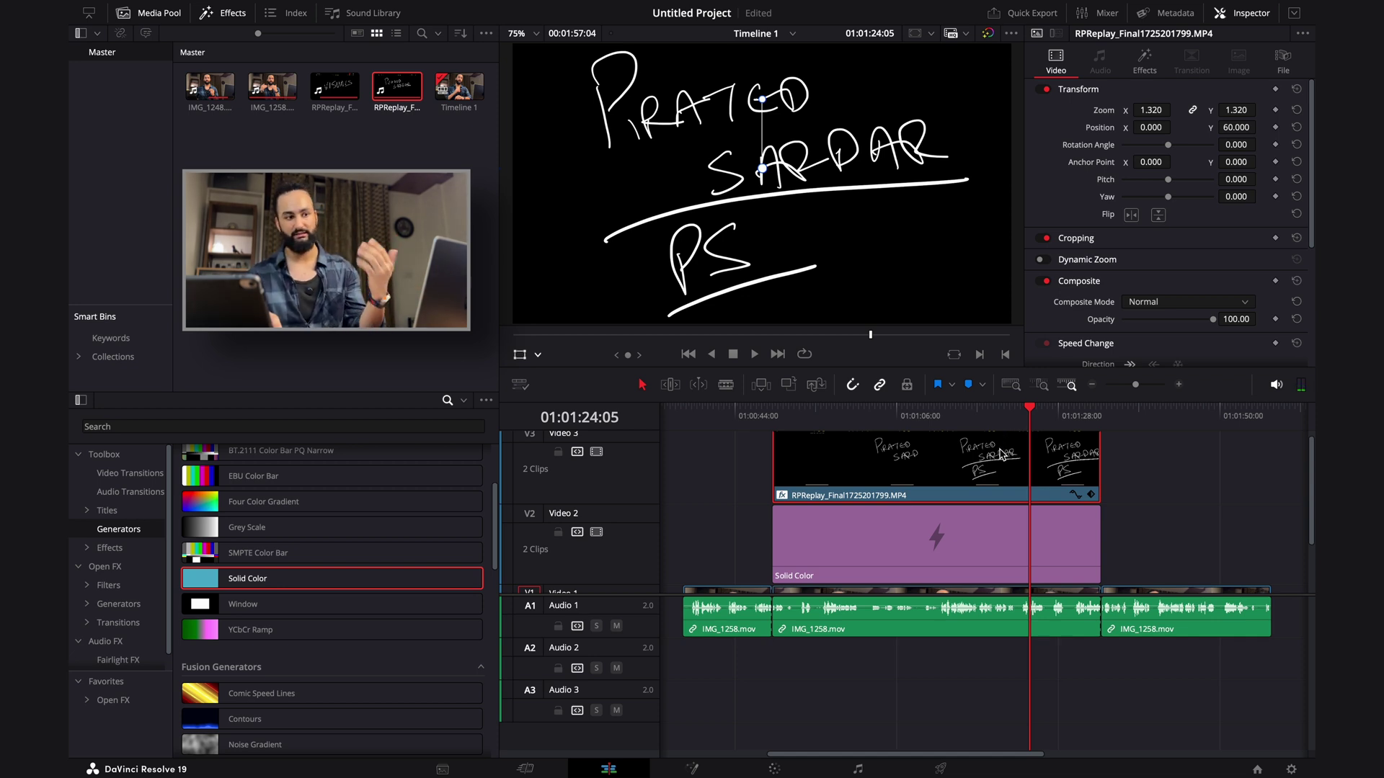
Lower the Solid Color clip's Composite opacity to 54.96, then compare frames after and within the overlay
{"action": "left_click", "coordinate": [967, 550]}
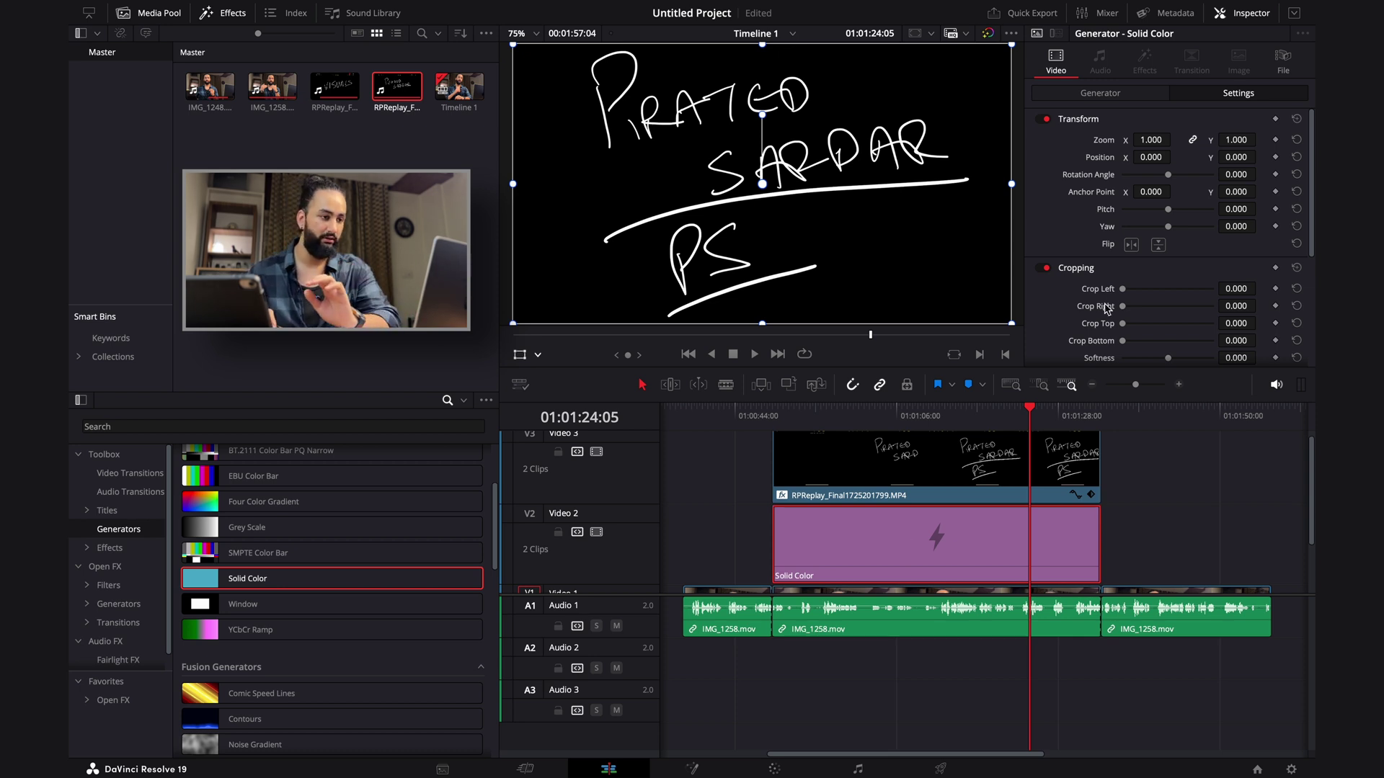
{"action": "scroll", "coordinate": [1168, 250], "scroll_direction": "down", "scroll_amount": 5}
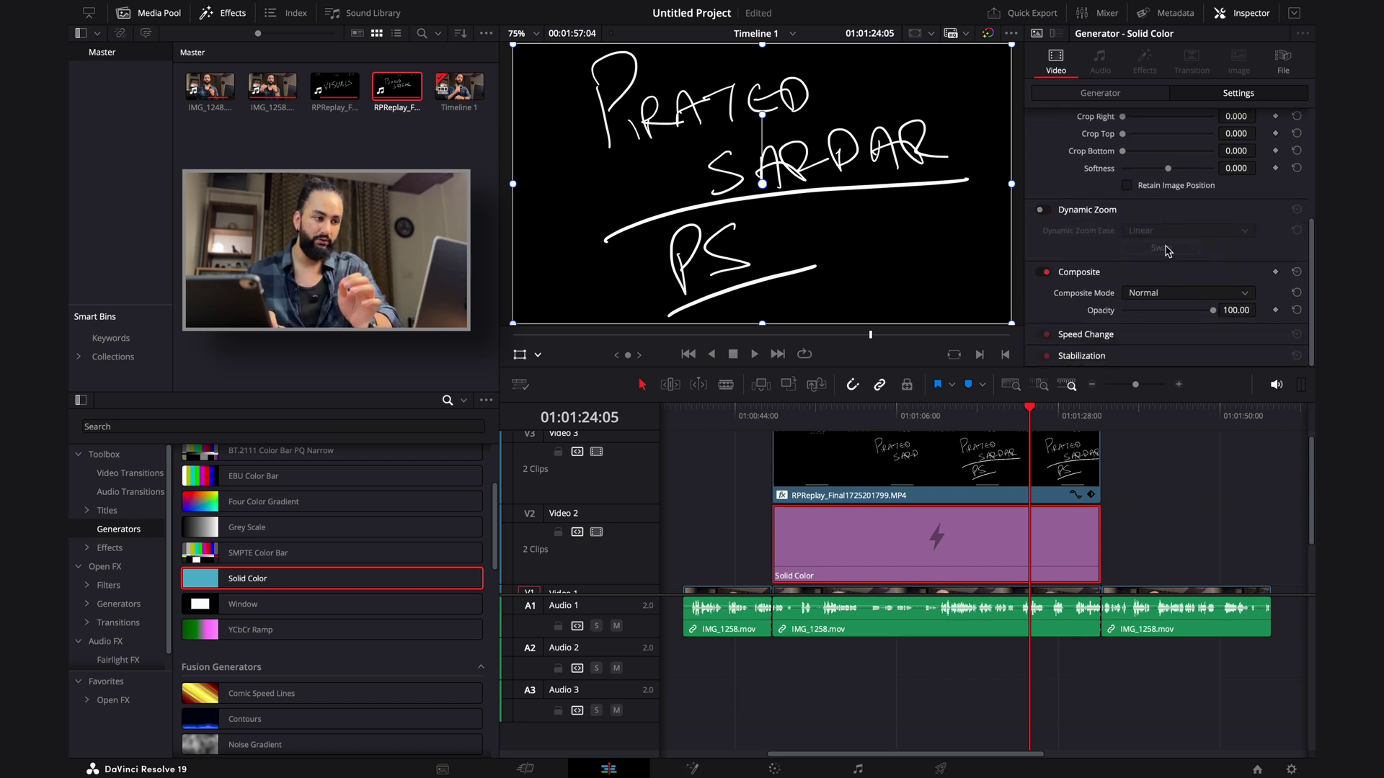
{"action": "scroll", "coordinate": [1161, 262], "scroll_direction": "up", "scroll_amount": 1}
{"action": "scroll", "coordinate": [1175, 184], "scroll_direction": "down", "scroll_amount": 1}
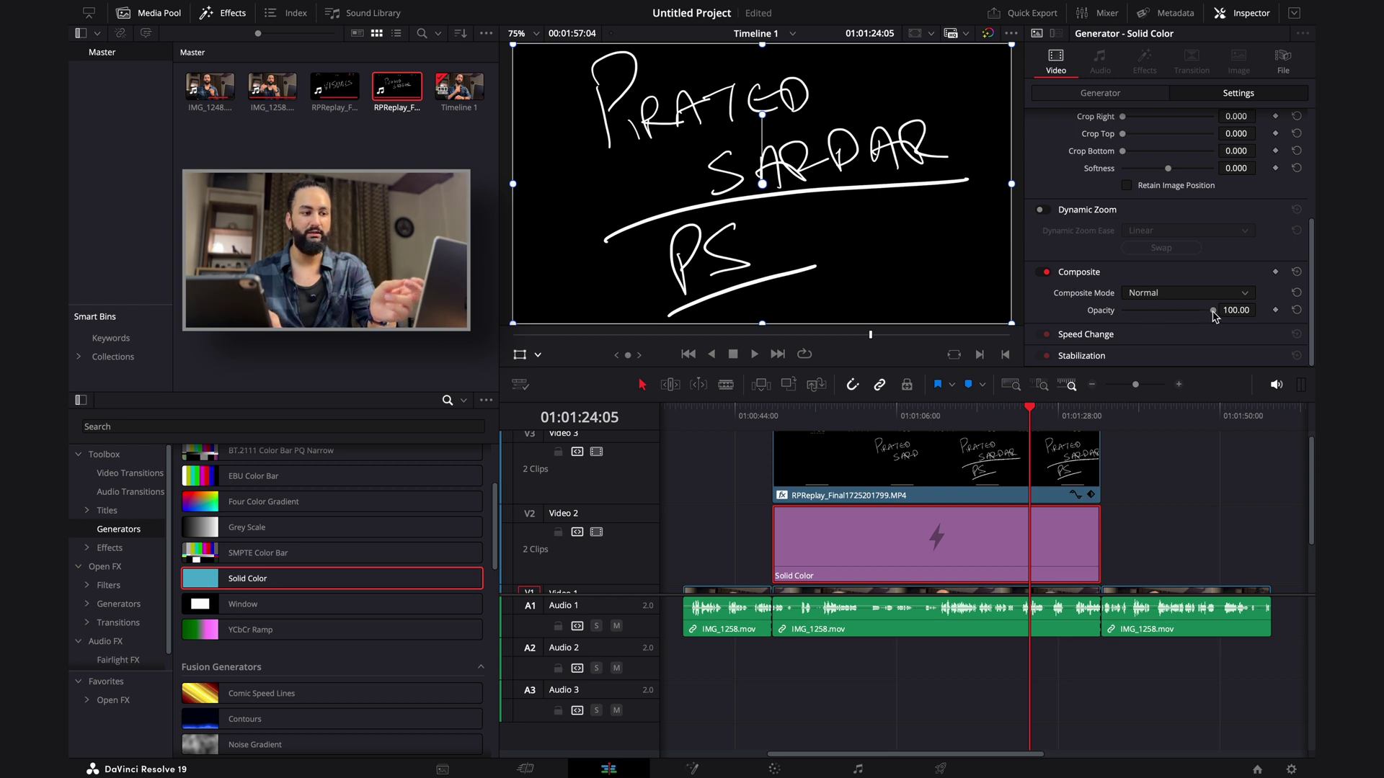
{"action": "left_click_drag", "start_coordinate": [1215, 315], "coordinate": [1173, 321]}
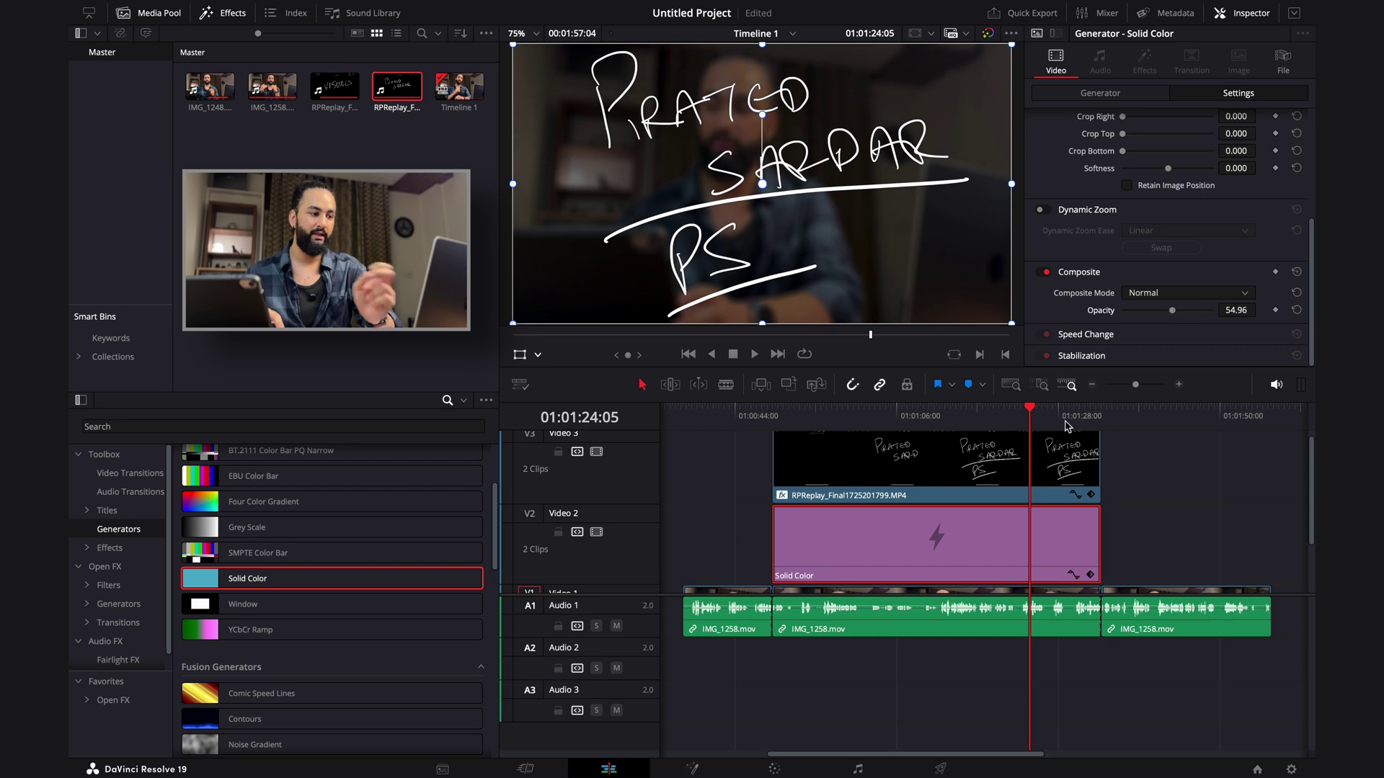
{"action": "left_click", "coordinate": [1118, 417]}
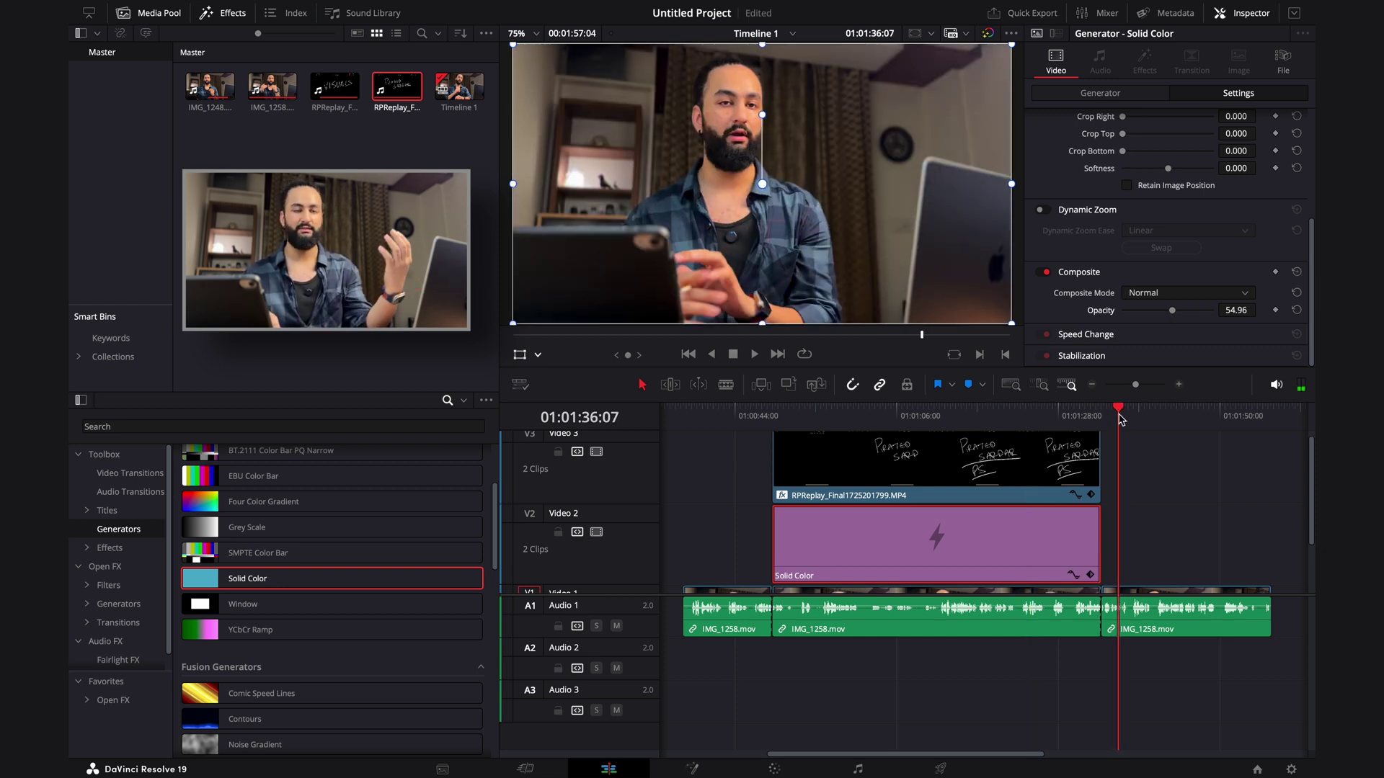
{"action": "left_click", "coordinate": [1057, 412]}
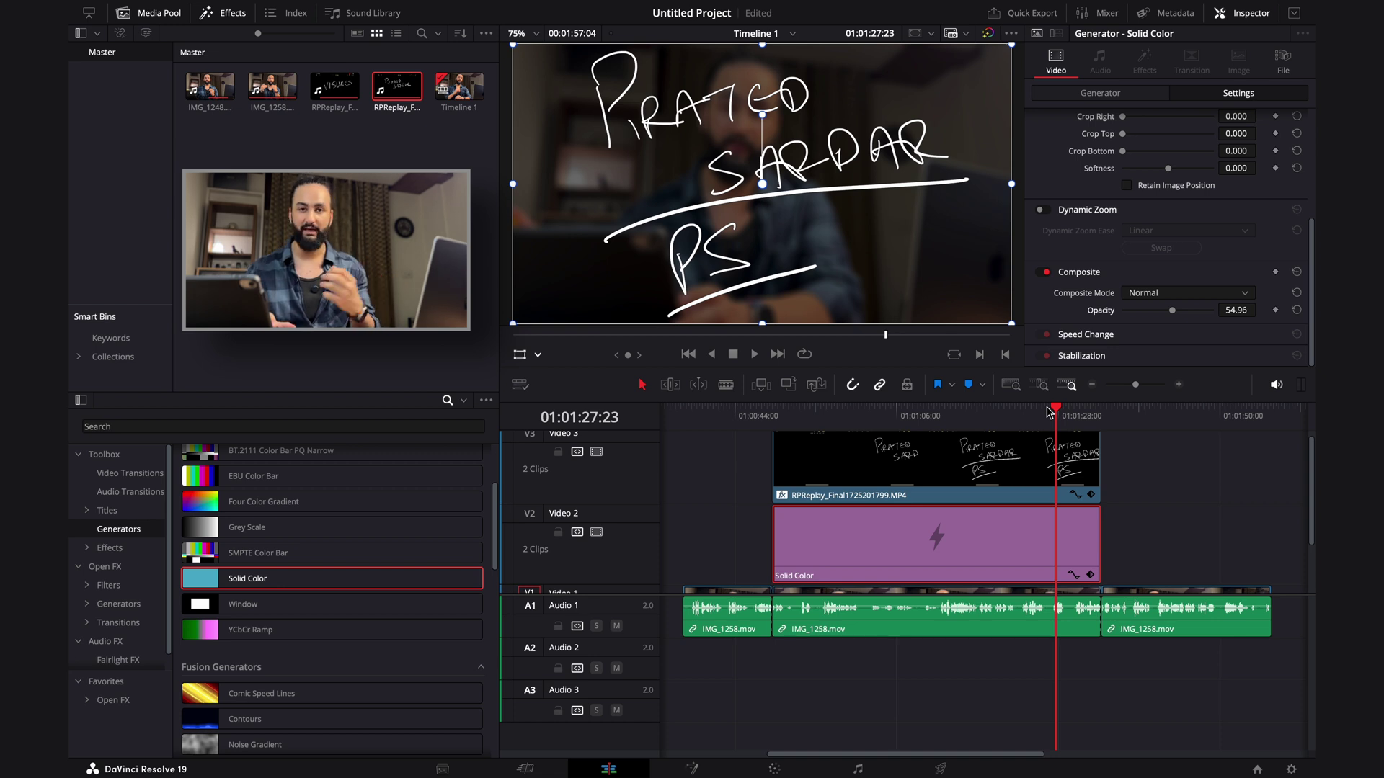
{"action": "left_click", "coordinate": [745, 412]}
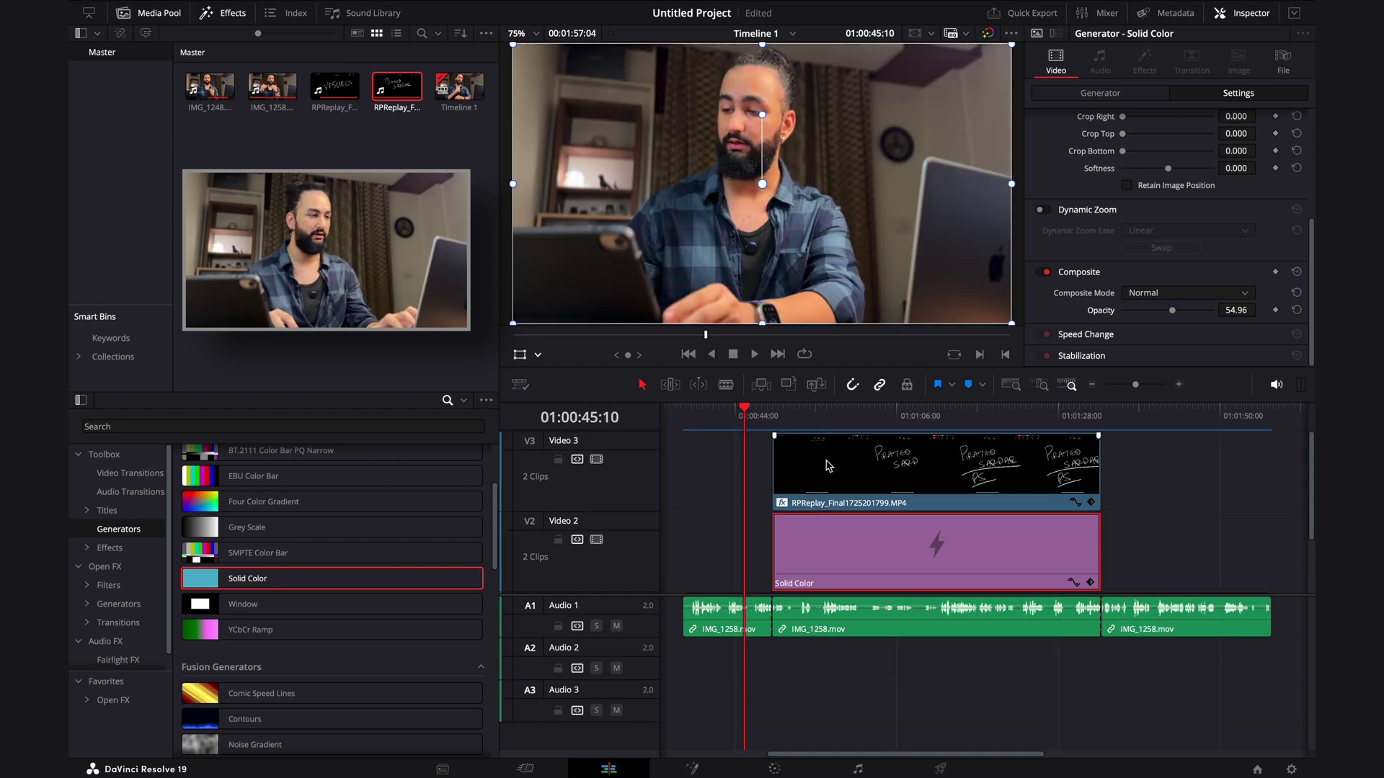
{"action": "key", "text": "space"}
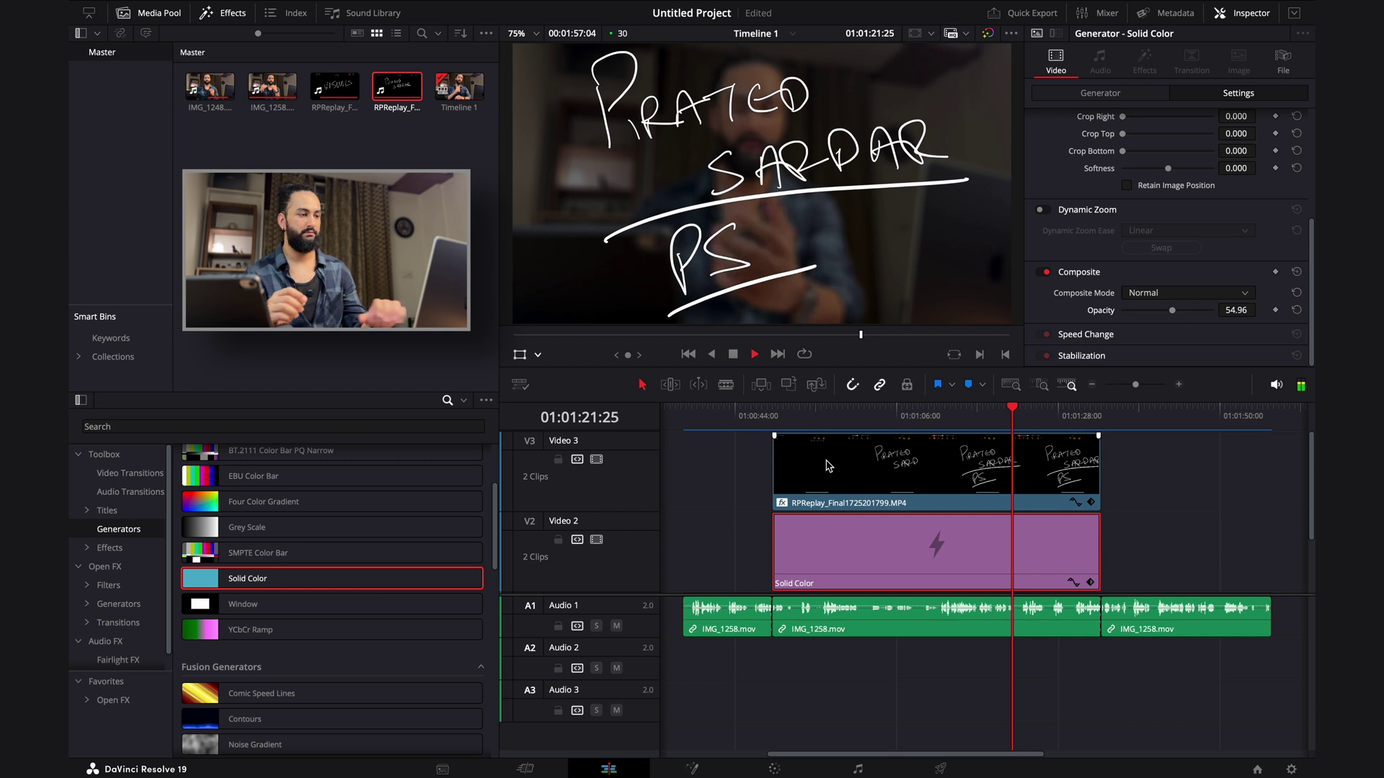
Trim the end of the middle talking-head clip on Video 1 back to the playhead
{"action": "key", "text": "space"}
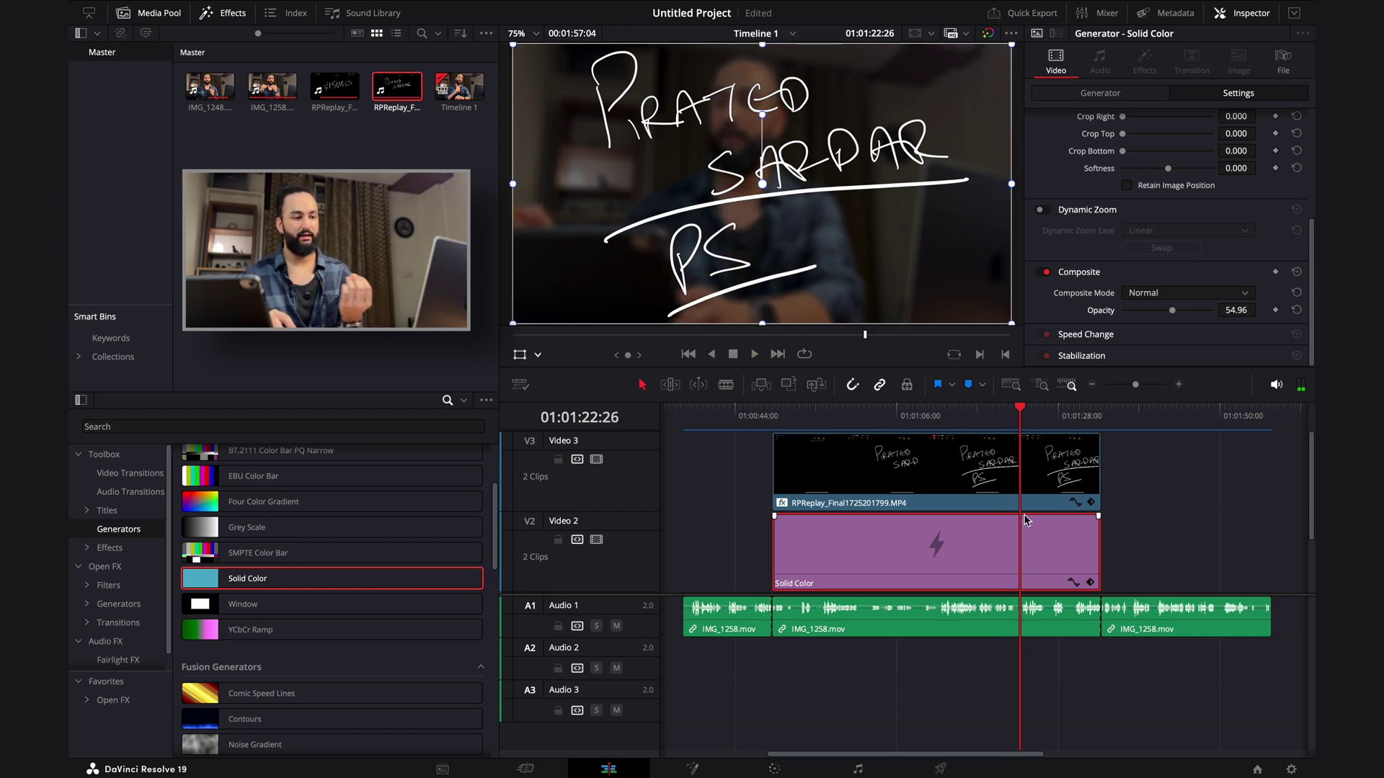
{"action": "scroll", "coordinate": [1021, 534], "scroll_direction": "down", "scroll_amount": 2}
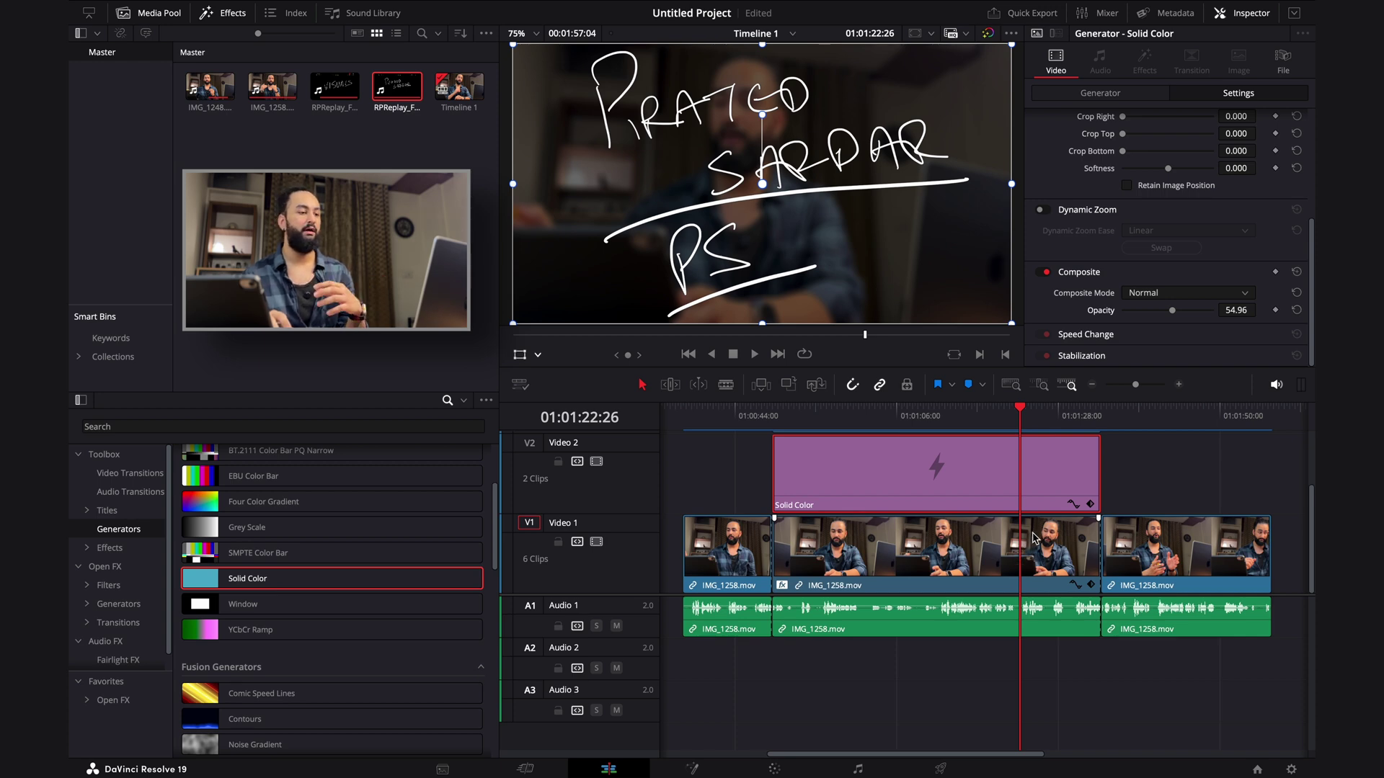
{"action": "left_click", "coordinate": [1029, 523]}
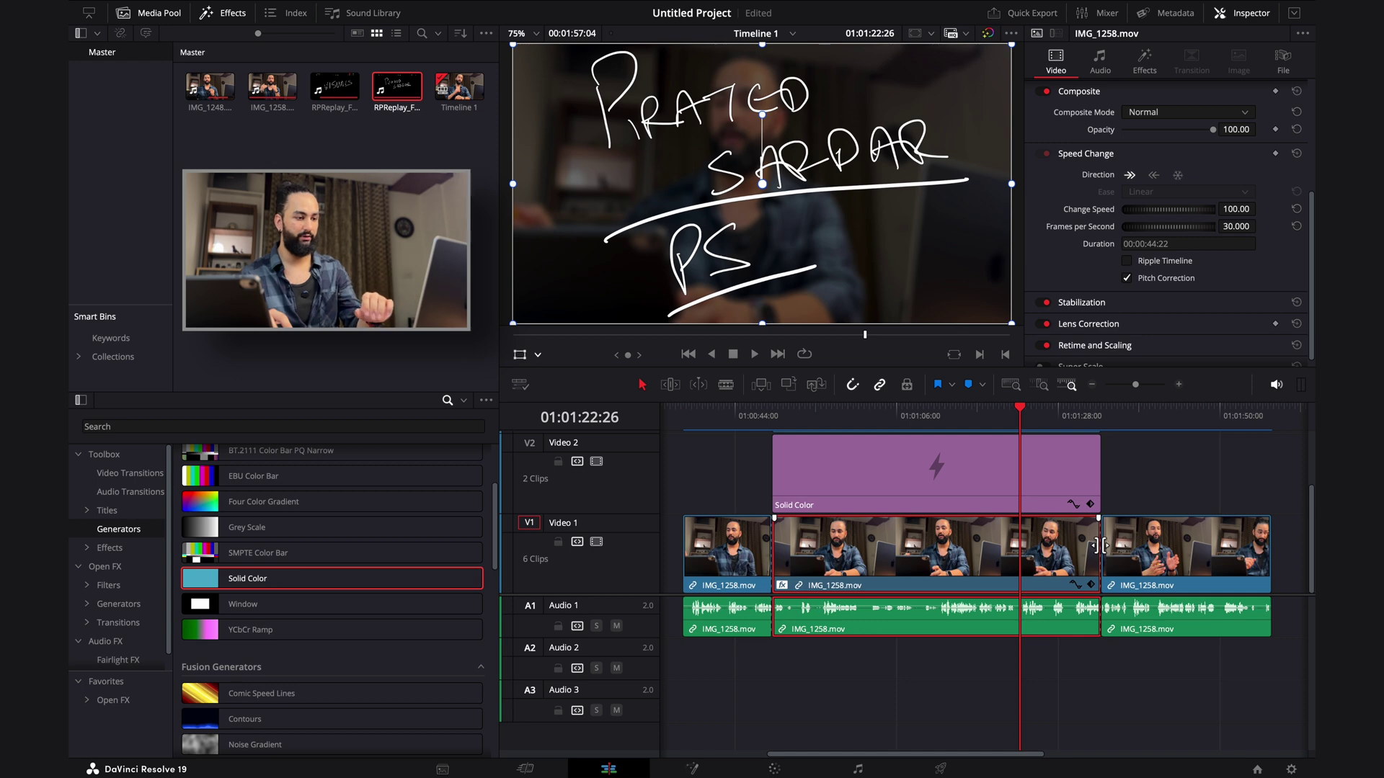
{"action": "left_click_drag", "start_coordinate": [1099, 547], "coordinate": [1019, 555]}
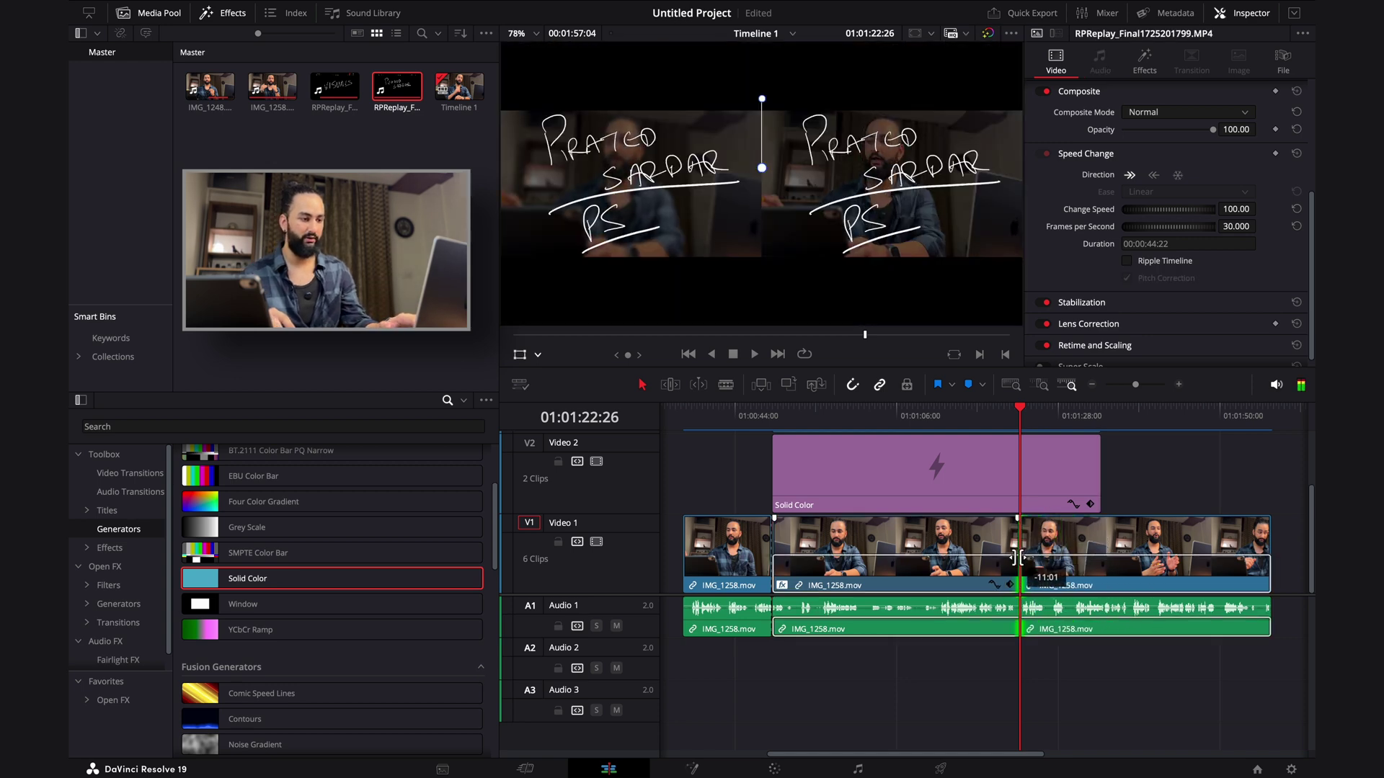
Trim the Solid Color and handwriting clips to end at the same point, then play through the cut
{"action": "scroll", "coordinate": [1059, 490], "scroll_direction": "up", "scroll_amount": 2}
{"action": "left_click", "coordinate": [1067, 542]}
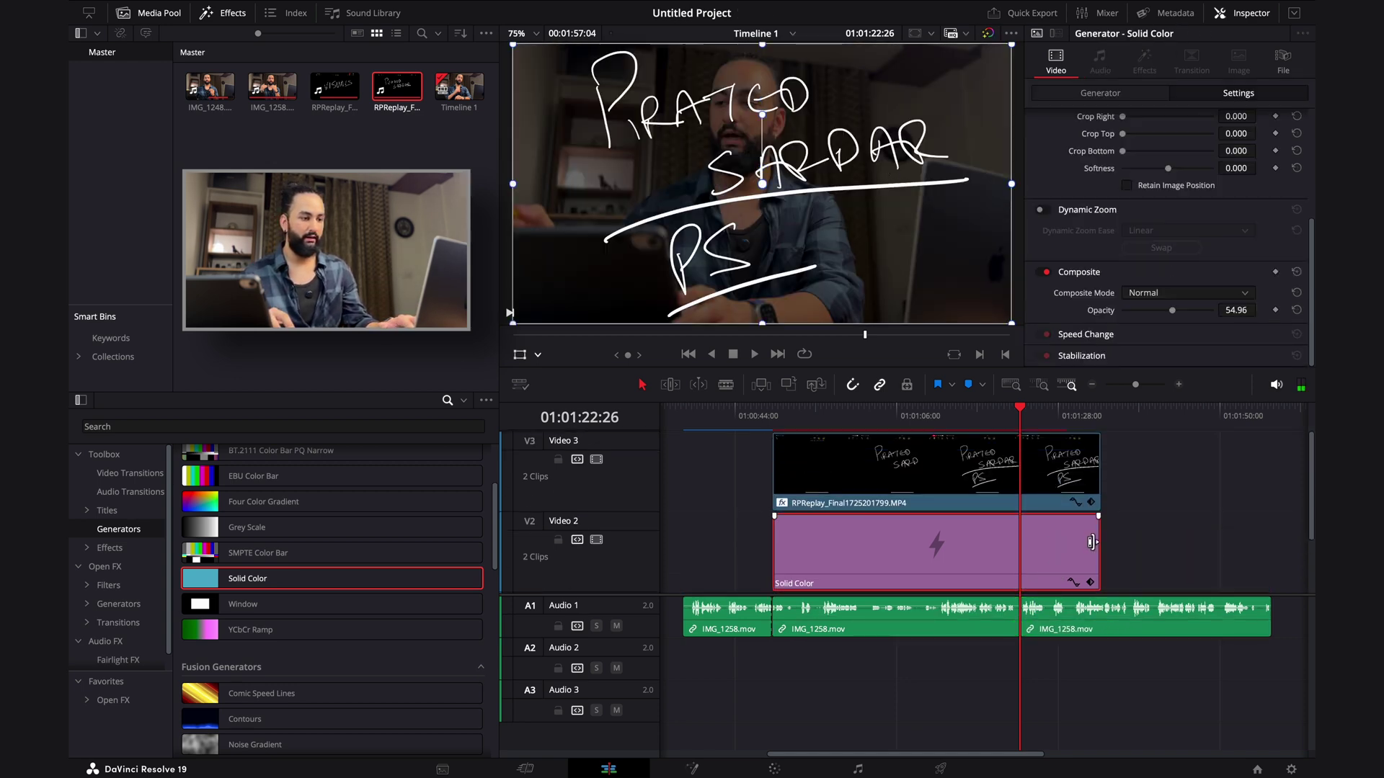
{"action": "left_click_drag", "start_coordinate": [1096, 542], "coordinate": [1019, 547]}
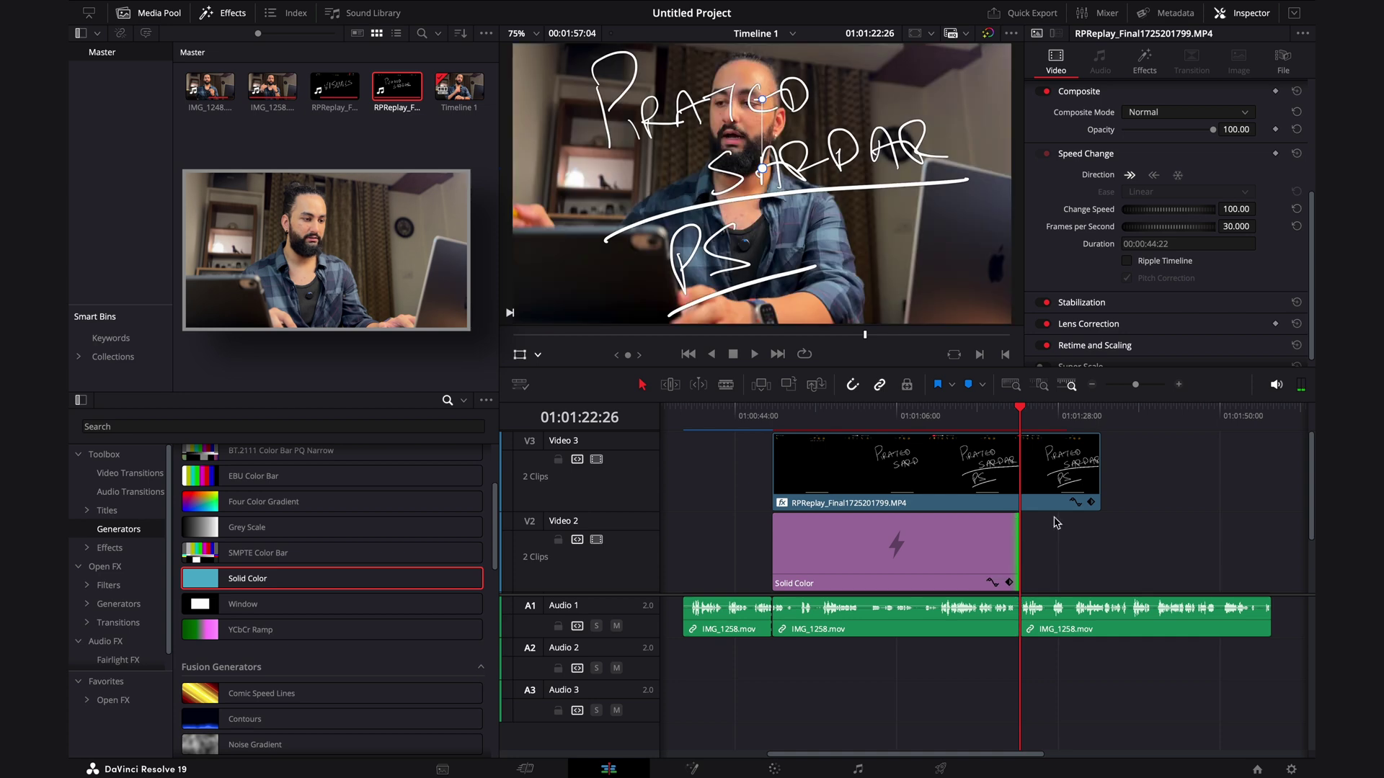
{"action": "left_click", "coordinate": [1096, 470]}
{"action": "left_click_drag", "start_coordinate": [1096, 469], "coordinate": [1019, 470]}
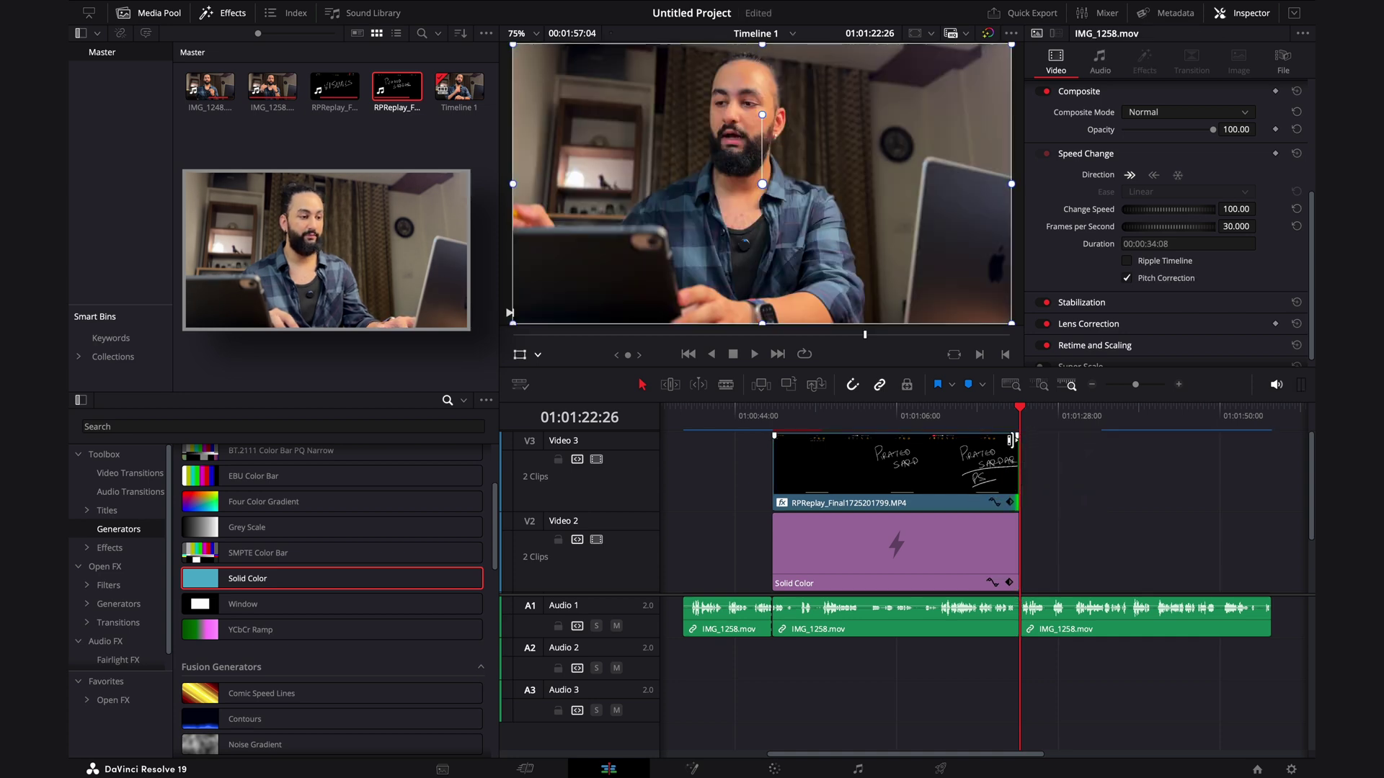
{"action": "left_click", "coordinate": [999, 430]}
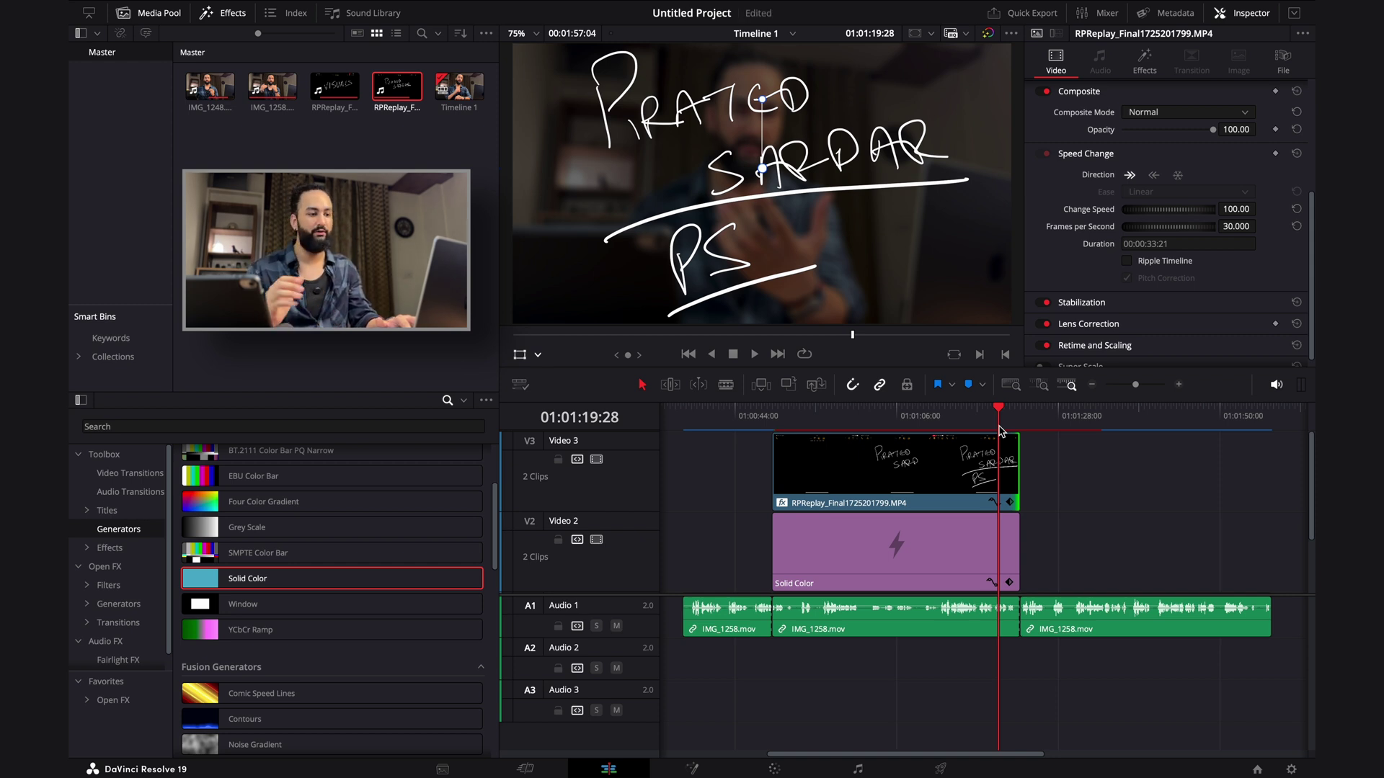
{"action": "key", "text": "space"}
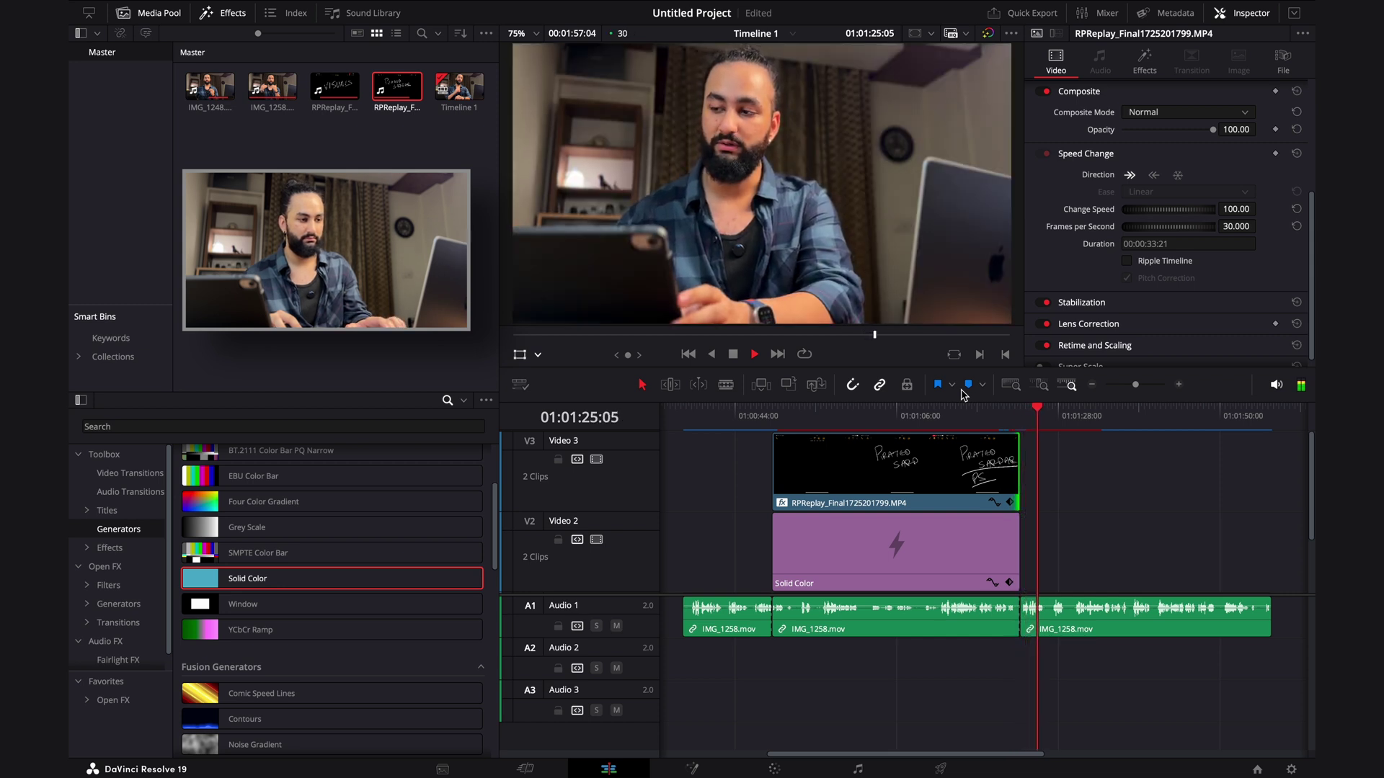
{"action": "key", "text": "space"}
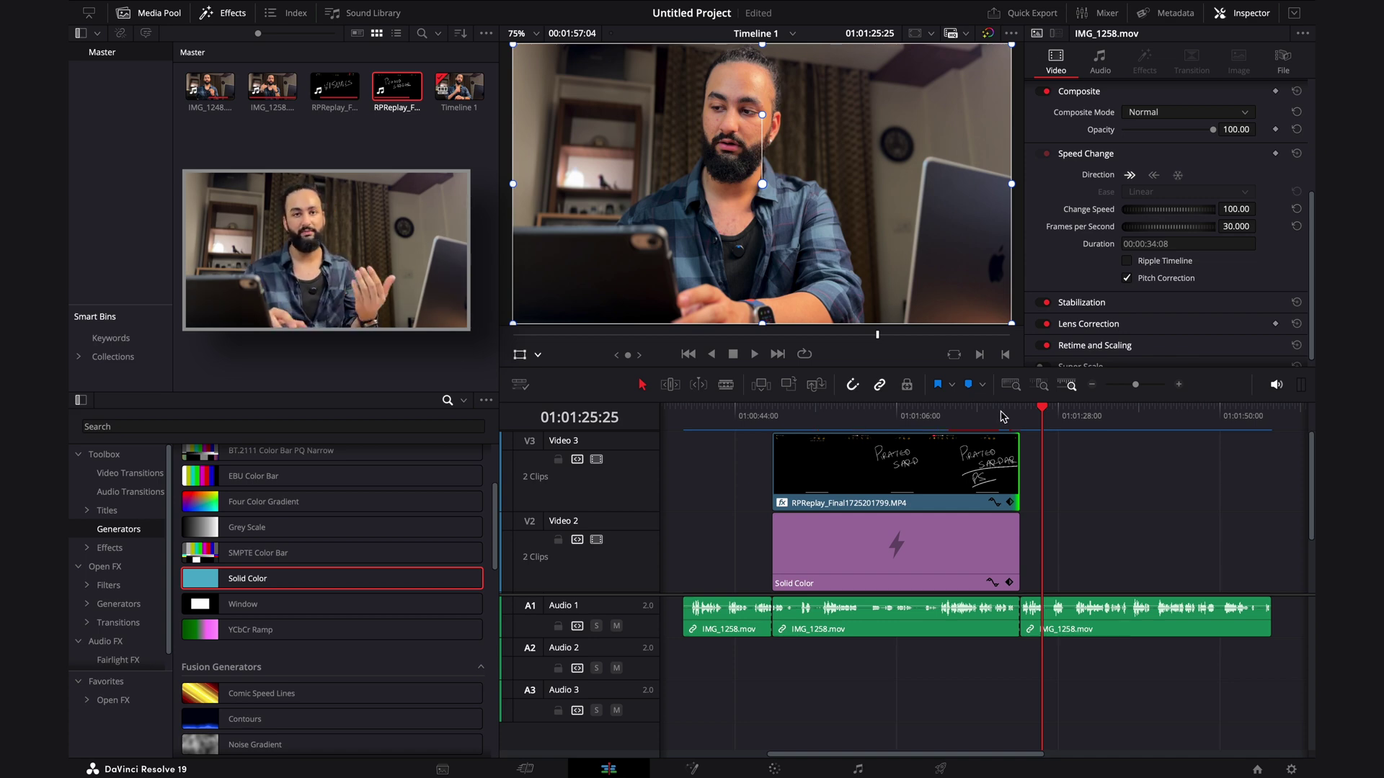
{"action": "key", "text": "Up"}
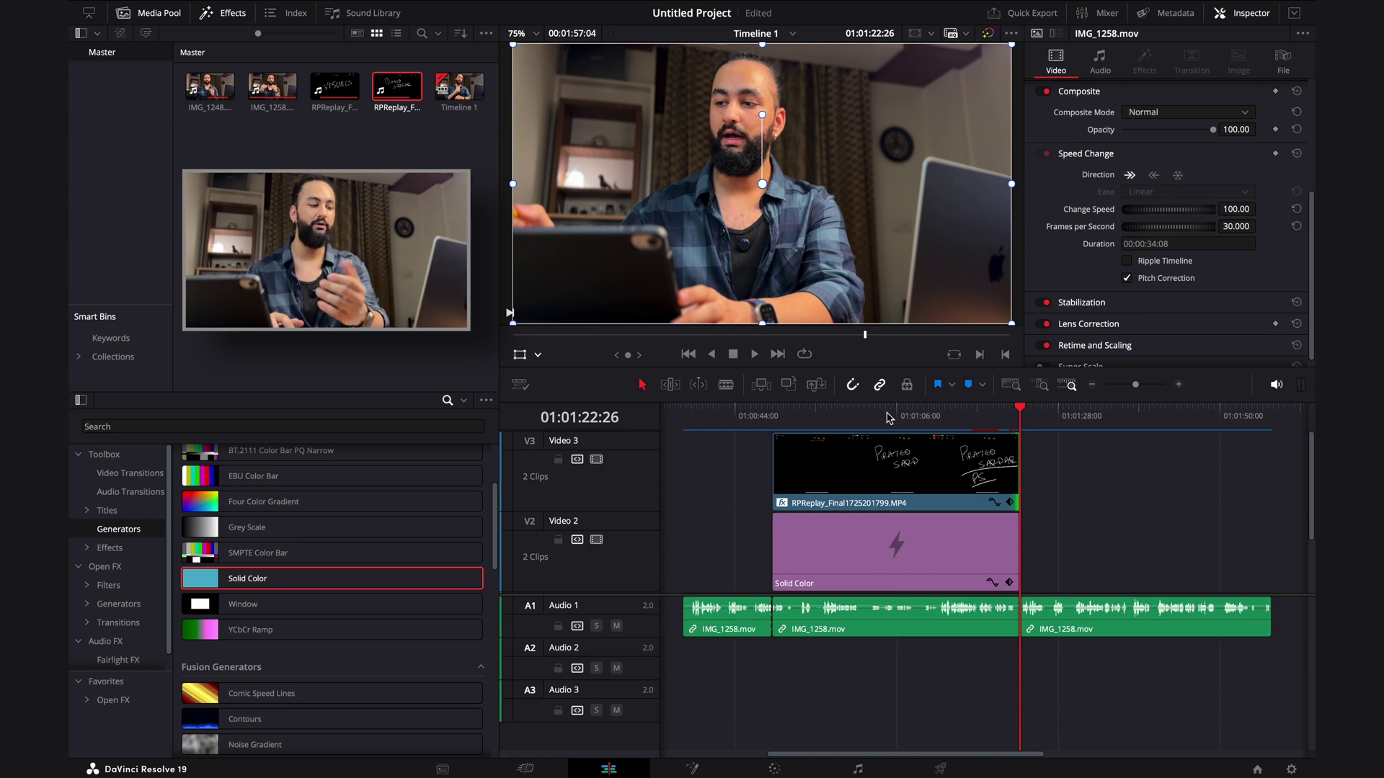
{"action": "left_click", "coordinate": [955, 413]}
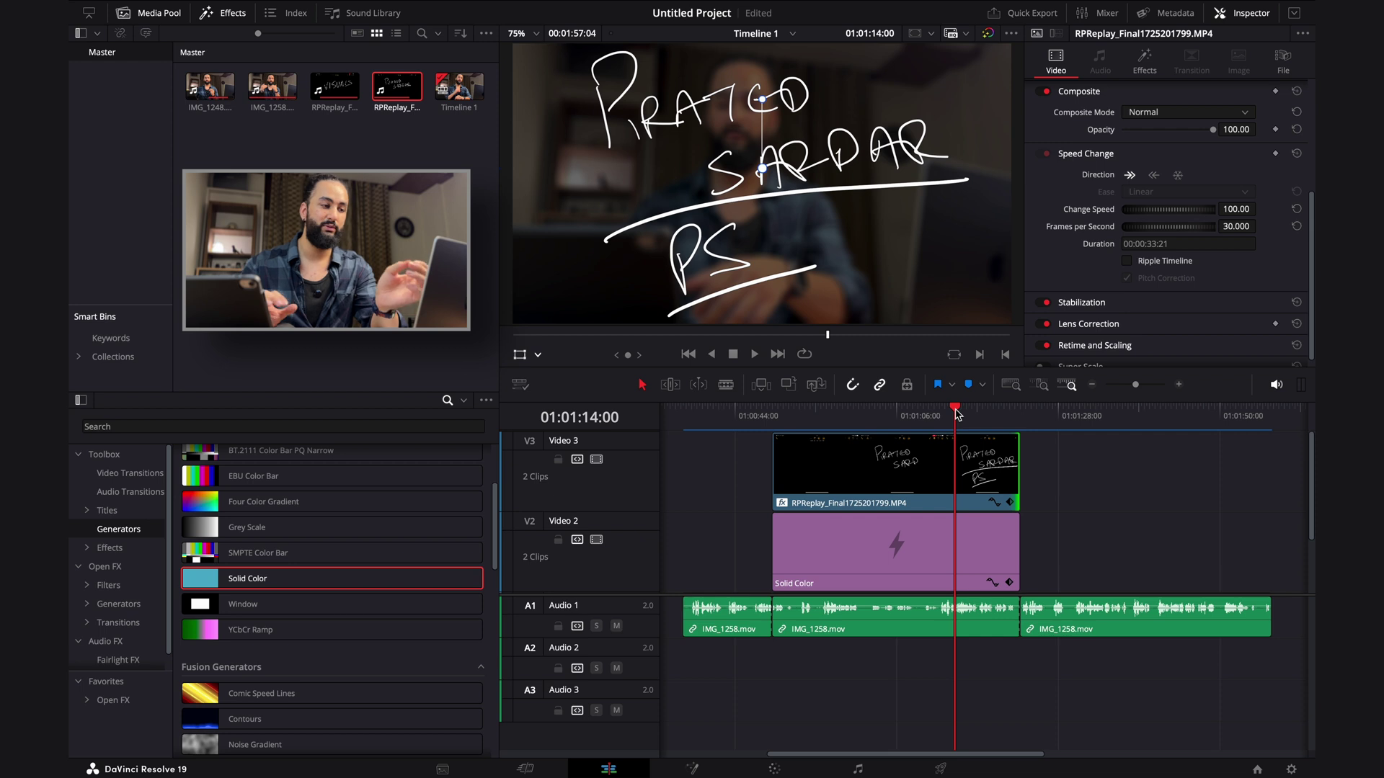